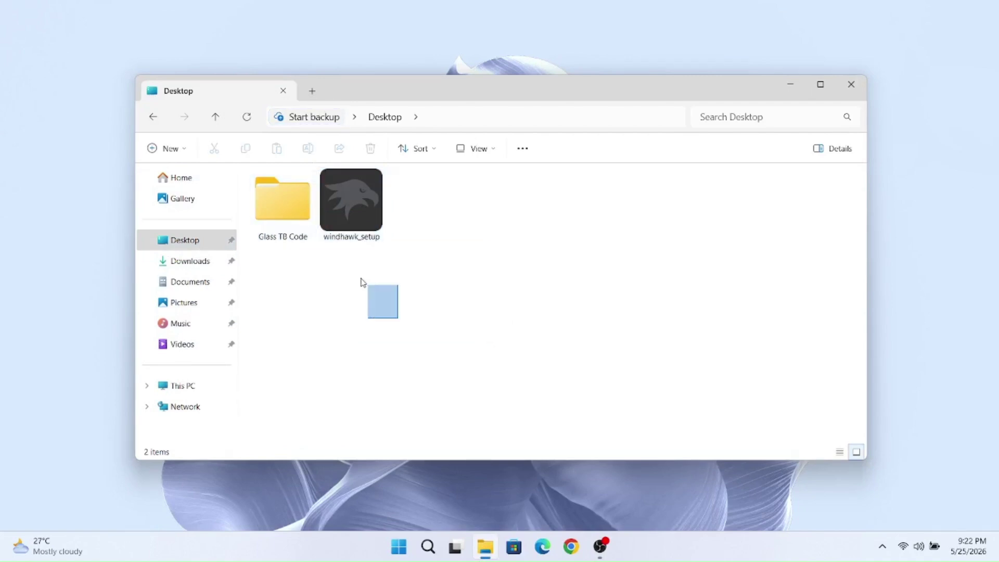
- Run windhawk_setup from the Desktop folder in English and complete the standard installation
double_click(343, 208)
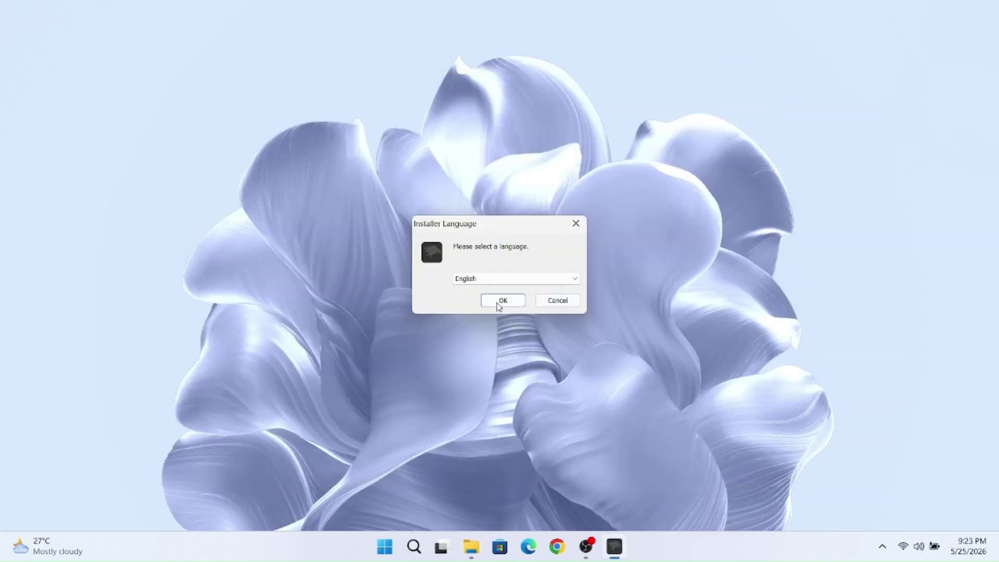
left_click(500, 297)
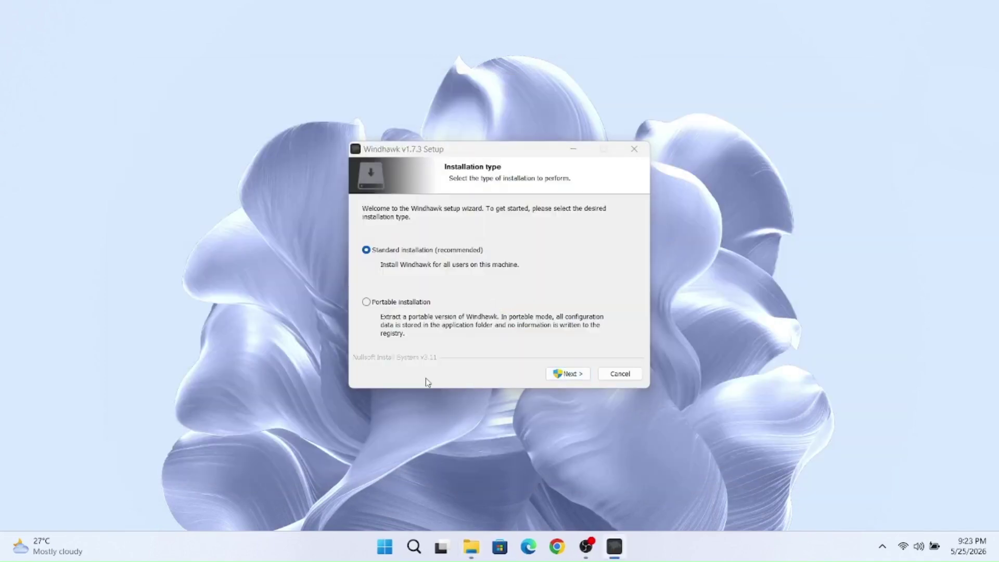
left_click(567, 373)
left_click(567, 374)
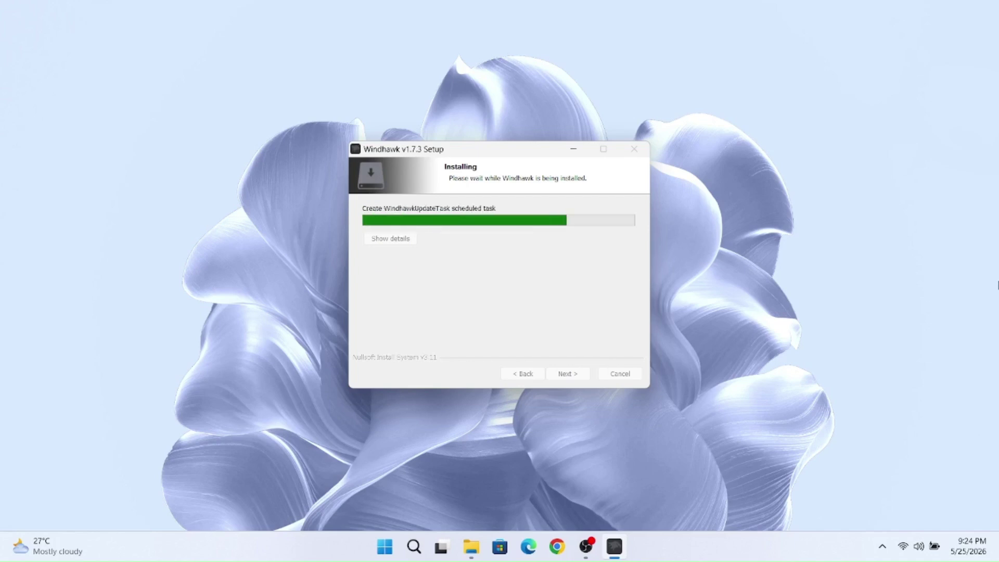
left_click(585, 373)
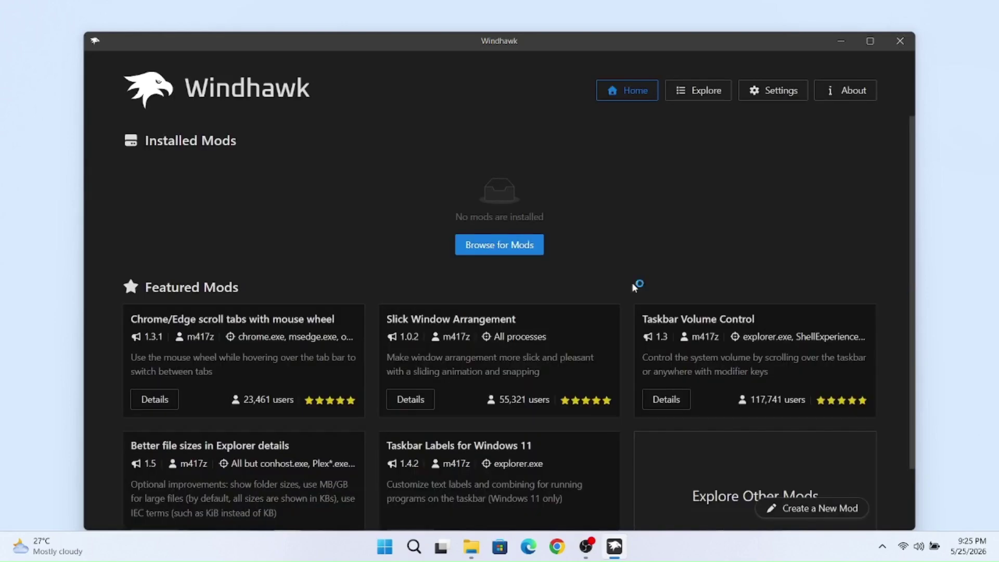
- Shrink and reposition the Windhawk window, and install the Taskbar height and icon size mod, accepting the risk
left_click_drag(85, 33, 150, 108)
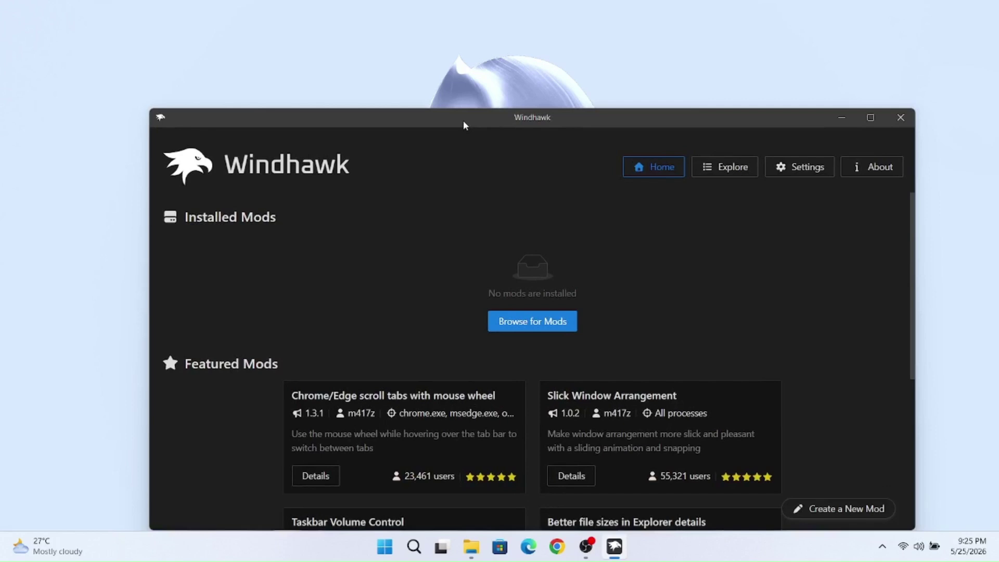
left_click_drag(465, 125, 444, 92)
left_click(710, 134)
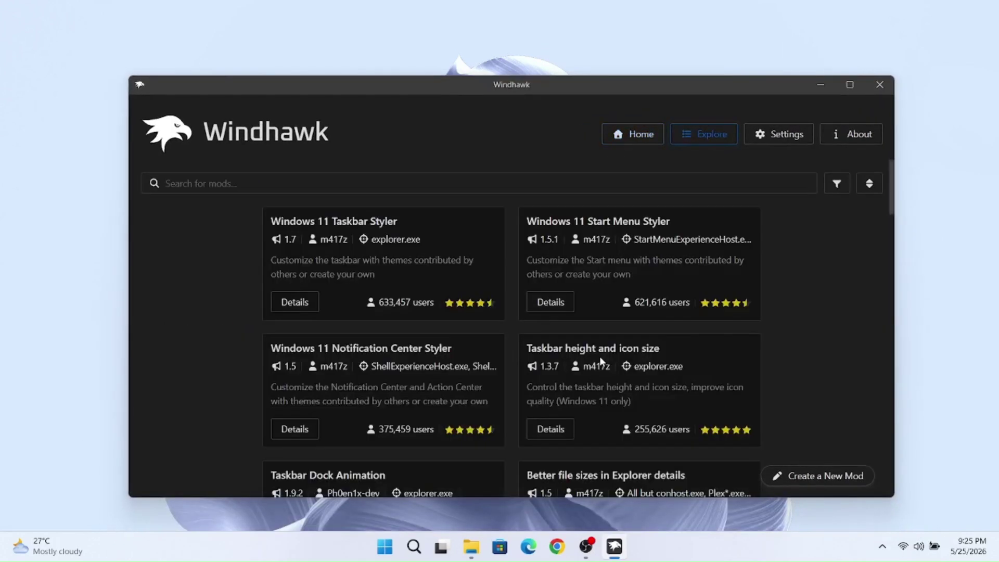
triple_click(528, 348)
left_click(543, 434)
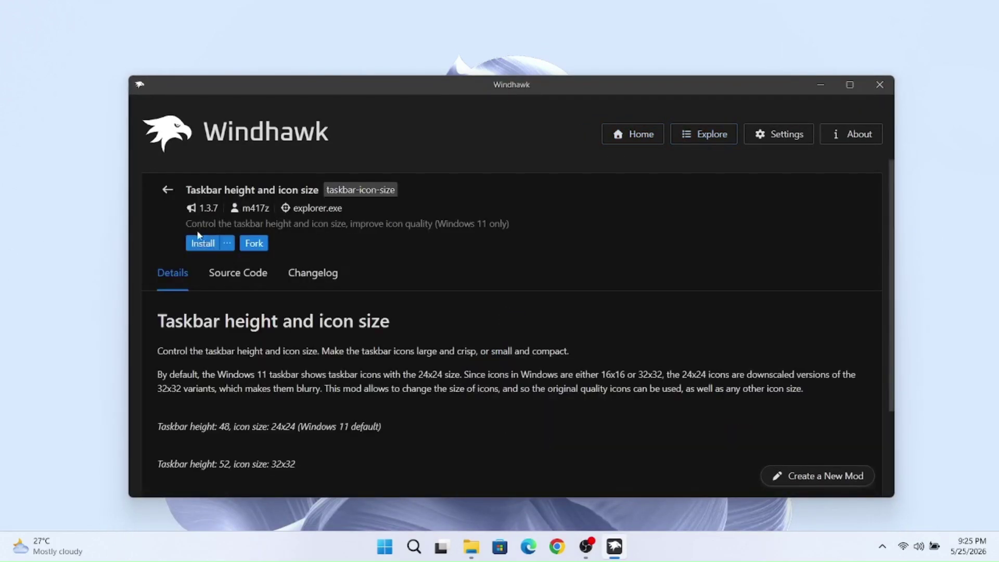
left_click(199, 240)
left_click(633, 405)
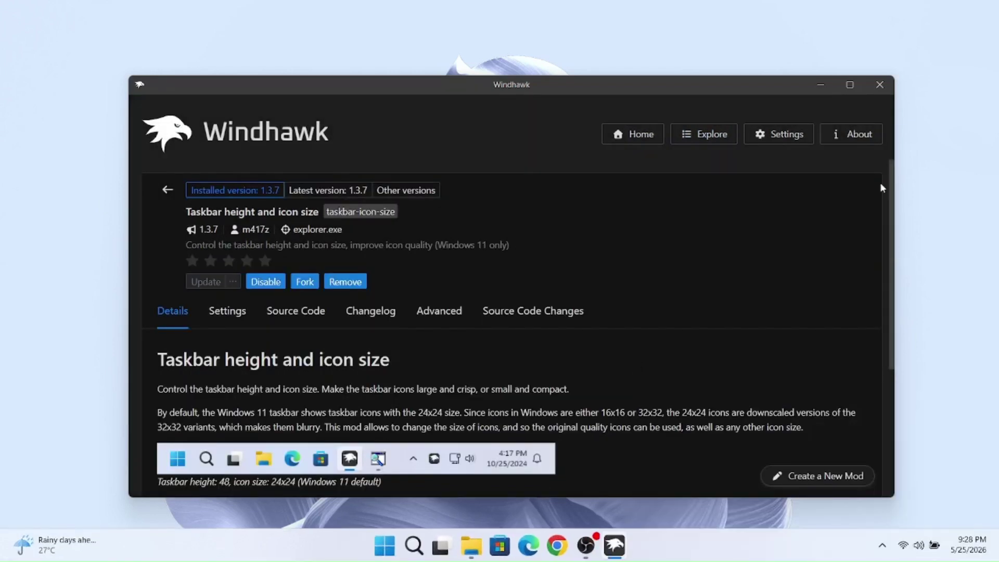
- Open the mod's advanced settings and copy all the code from "IconSize,Taskbar Height code.txt" in the Desktop's Glass TB Code folder
left_click(441, 312)
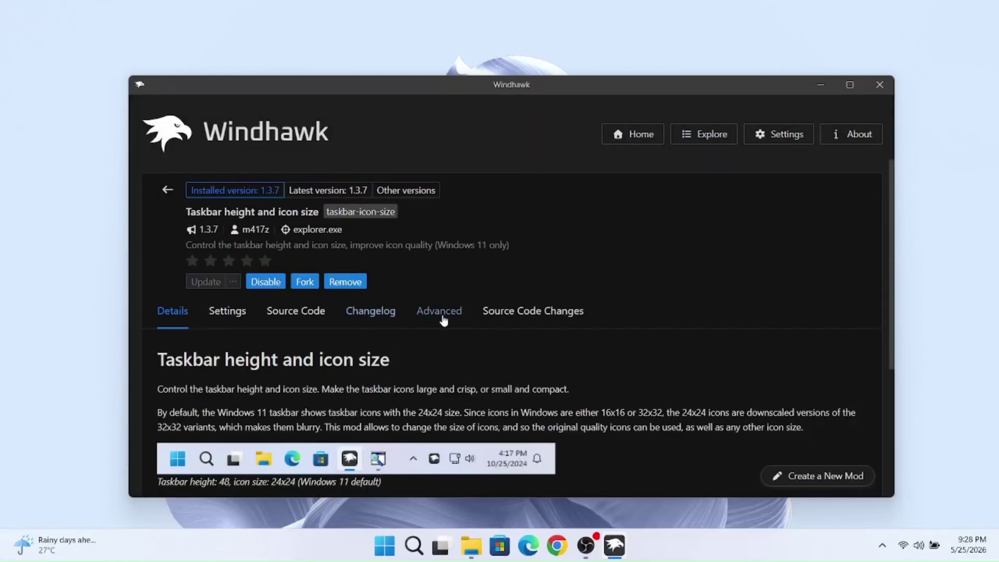
left_click_drag(894, 214, 895, 289)
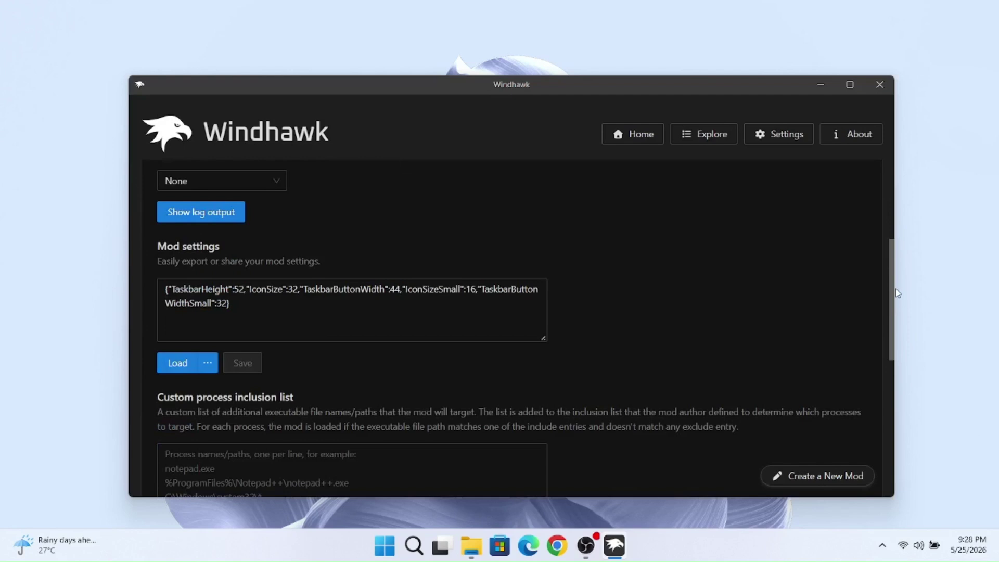
key("alt+Tab")
double_click(281, 197)
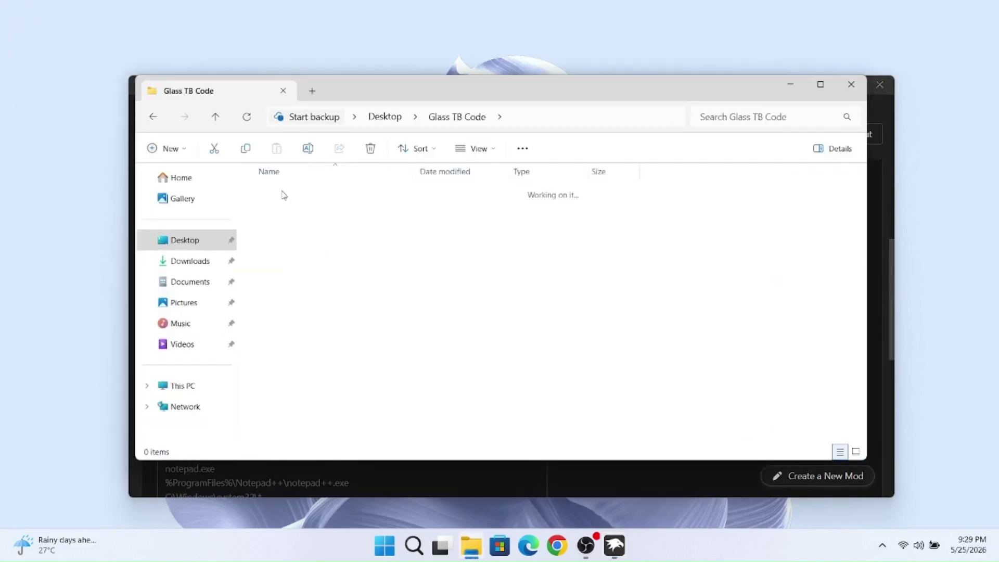
double_click(281, 200)
double_click(486, 232)
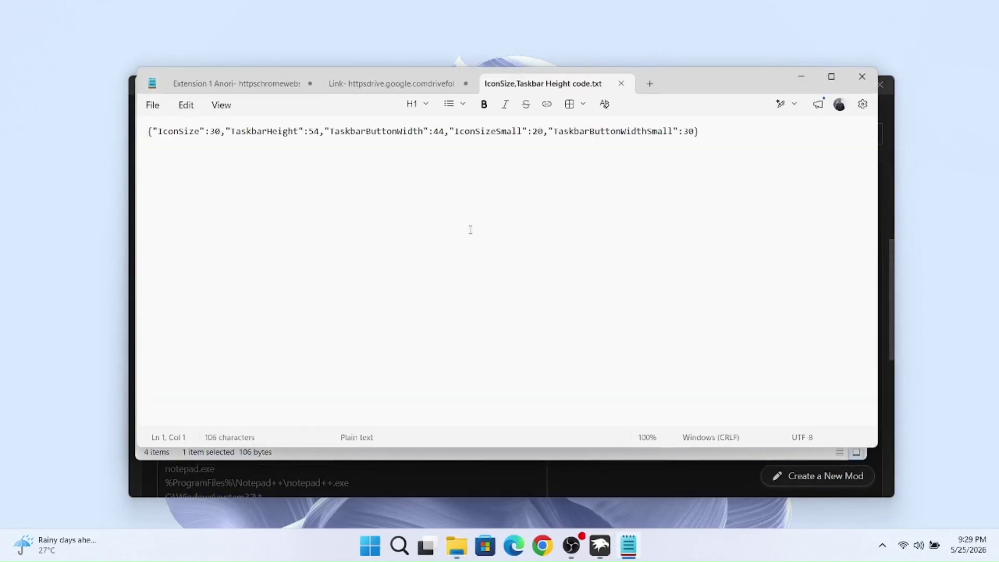
key("ctrl+a")
right_click(410, 138)
left_click(464, 166)
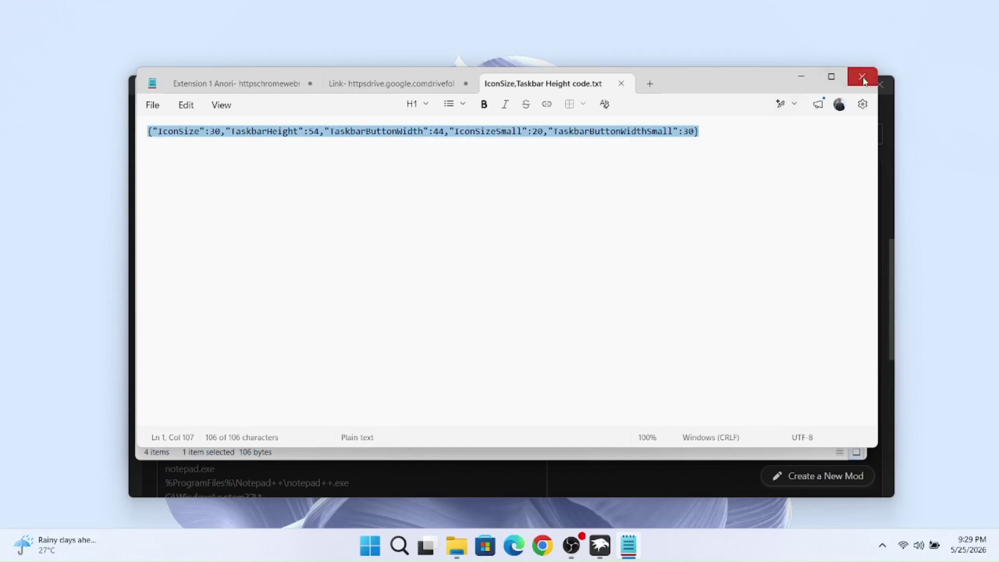
left_click(862, 76)
left_click(801, 78)
- Replace the mod settings text with the copied icon size and taskbar height code, save it, and check the mod's settings
key("ctrl+a")
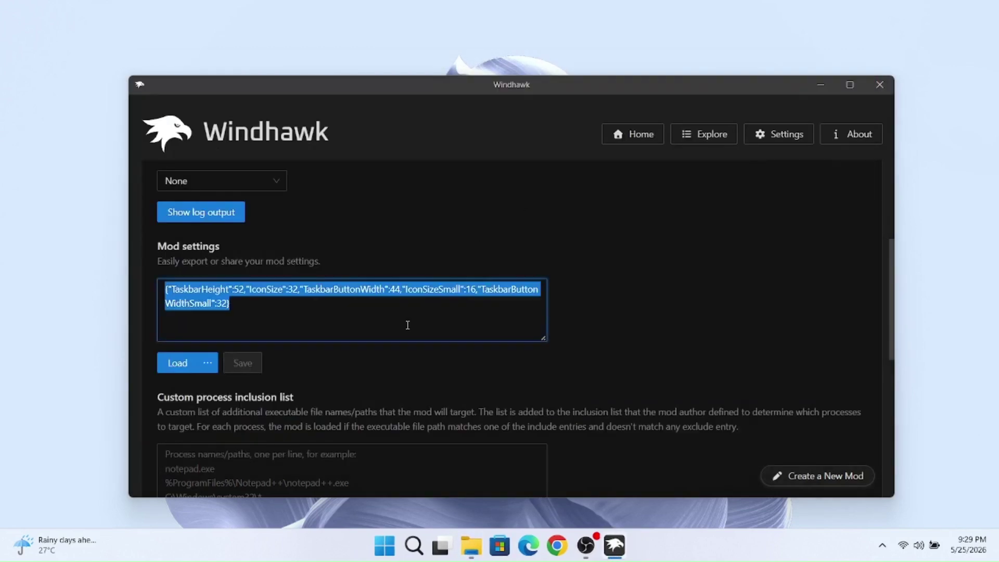
key("BackSpace")
right_click(383, 306)
left_click(401, 357)
left_click(243, 362)
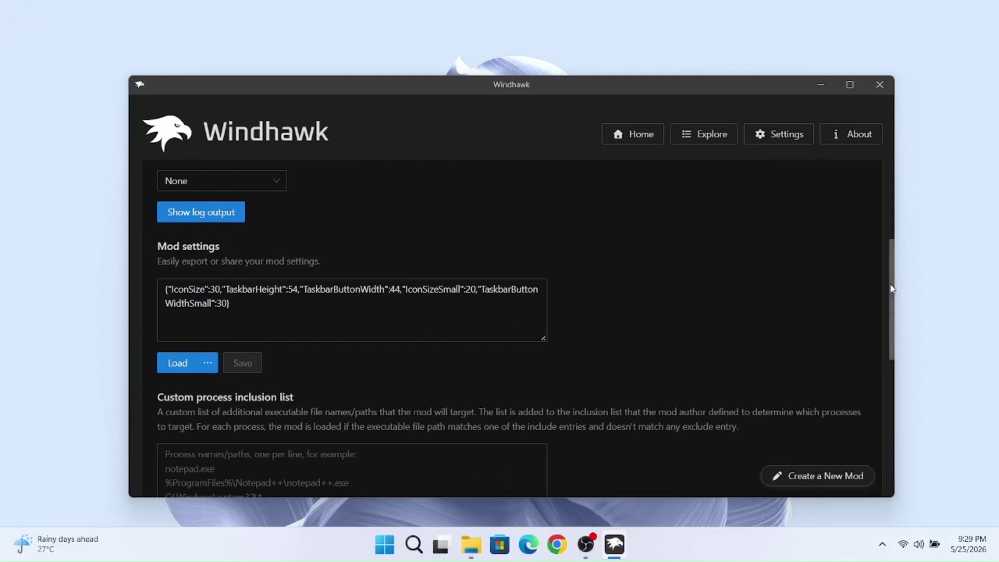
scroll(891, 288, "up", 5)
left_click(211, 319)
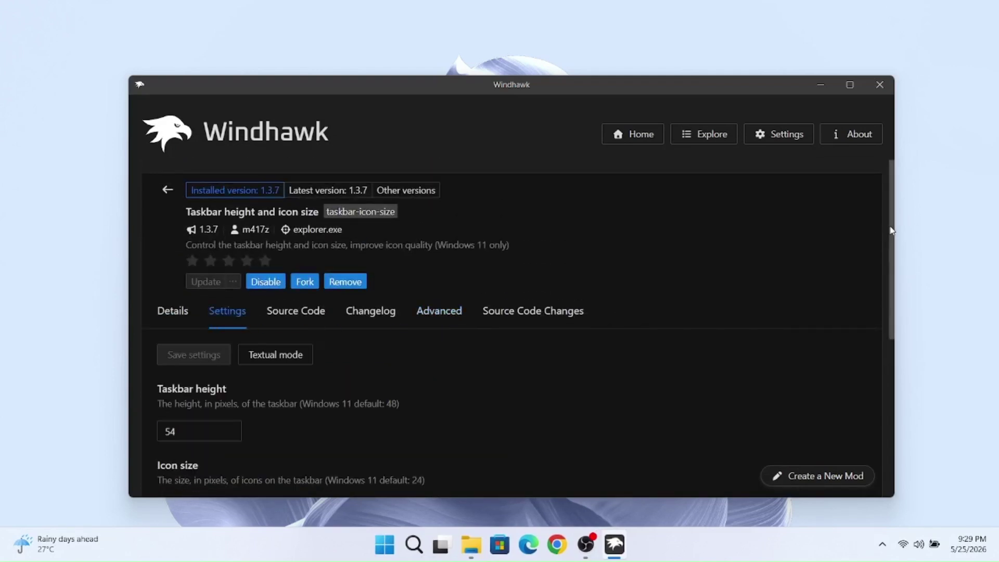
left_click_drag(891, 228, 671, 139)
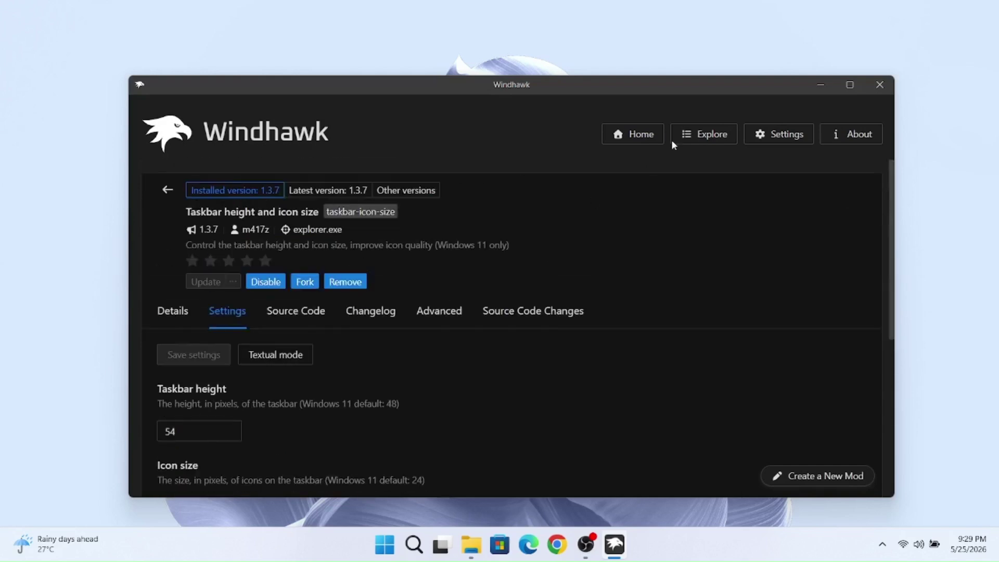
- Install the Windows 11 Notification Center Styler mod, accepting the risk
left_click(690, 135)
left_click_drag(469, 348, 271, 348)
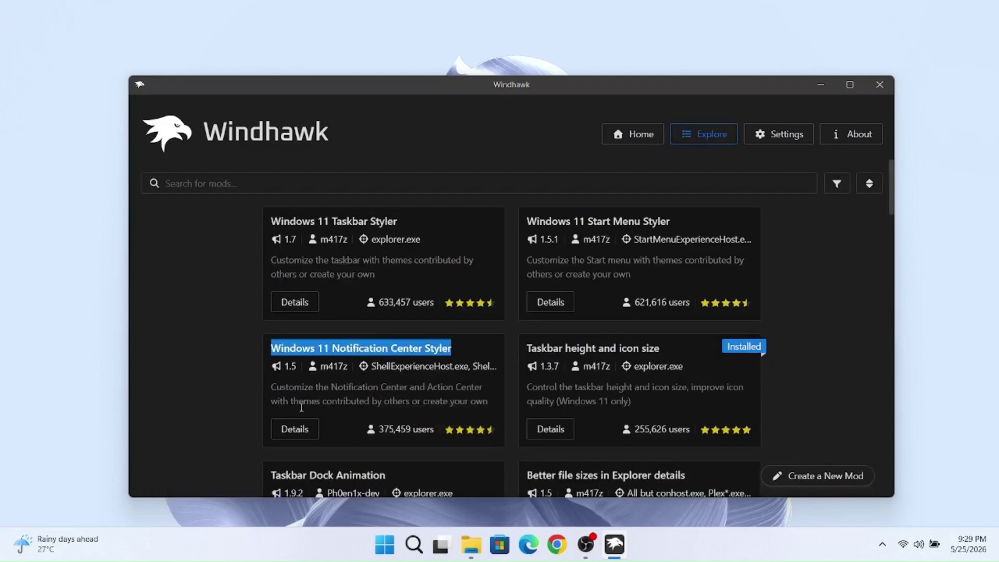
left_click(294, 428)
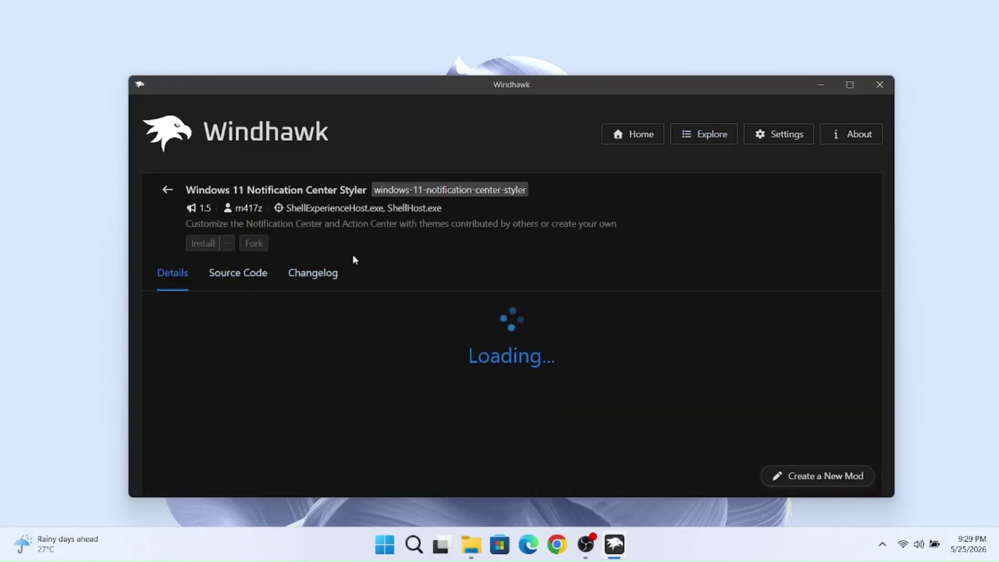
left_click(201, 245)
left_click(632, 407)
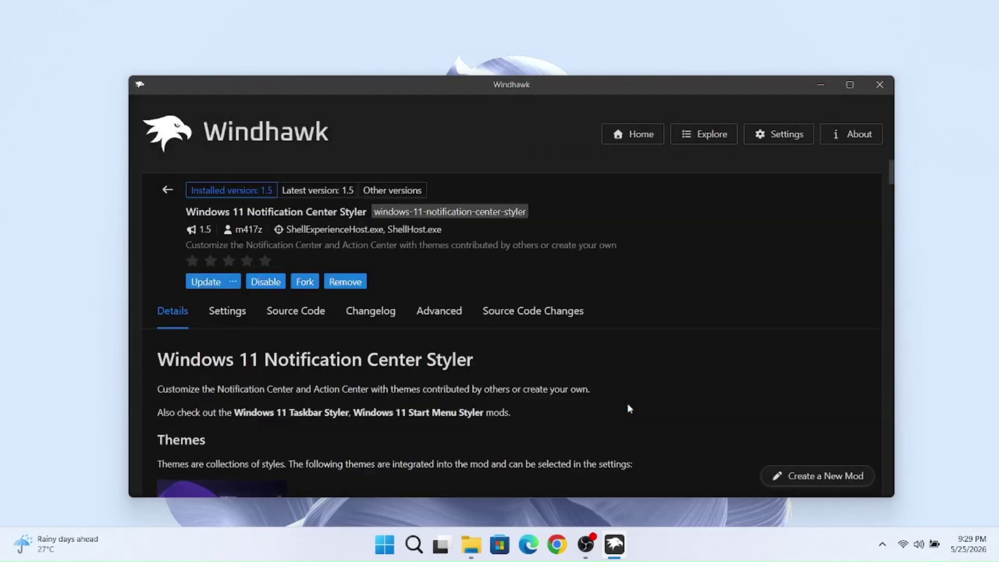
- Set the Notification Center Styler theme to TranslucentShell and save the settings
left_click(229, 312)
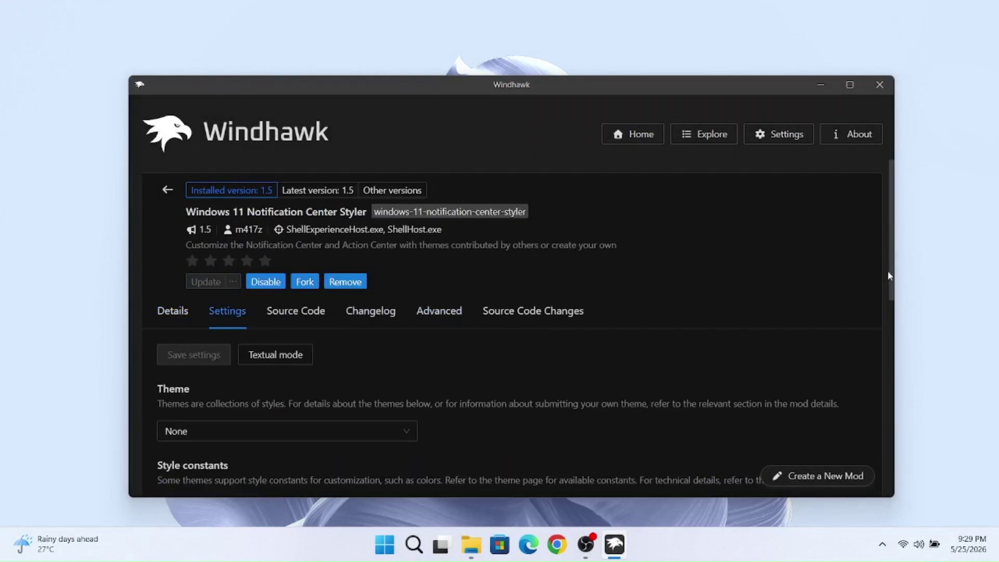
scroll(889, 276, "down", 2)
left_click(261, 358)
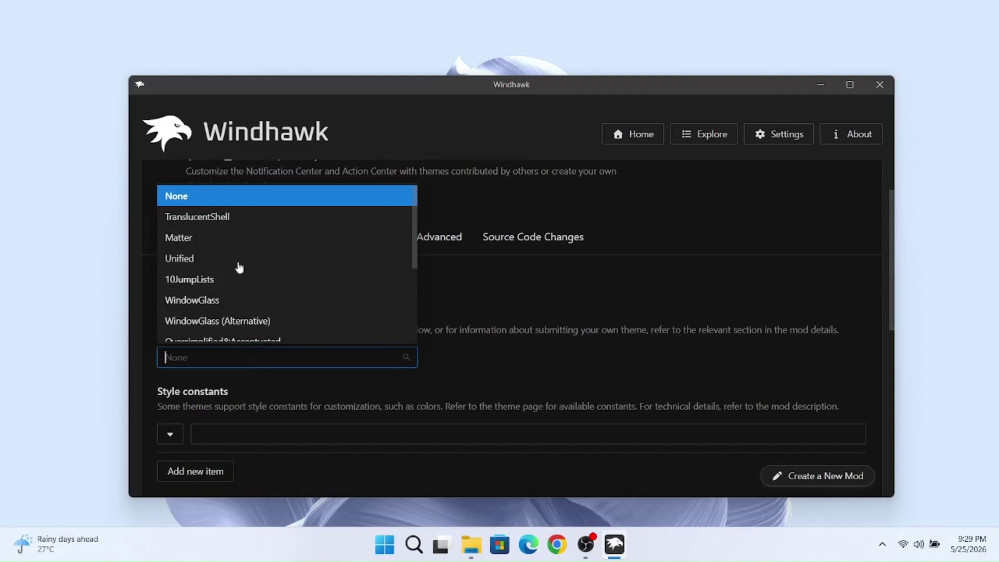
left_click_drag(415, 224, 260, 206)
left_click(260, 215)
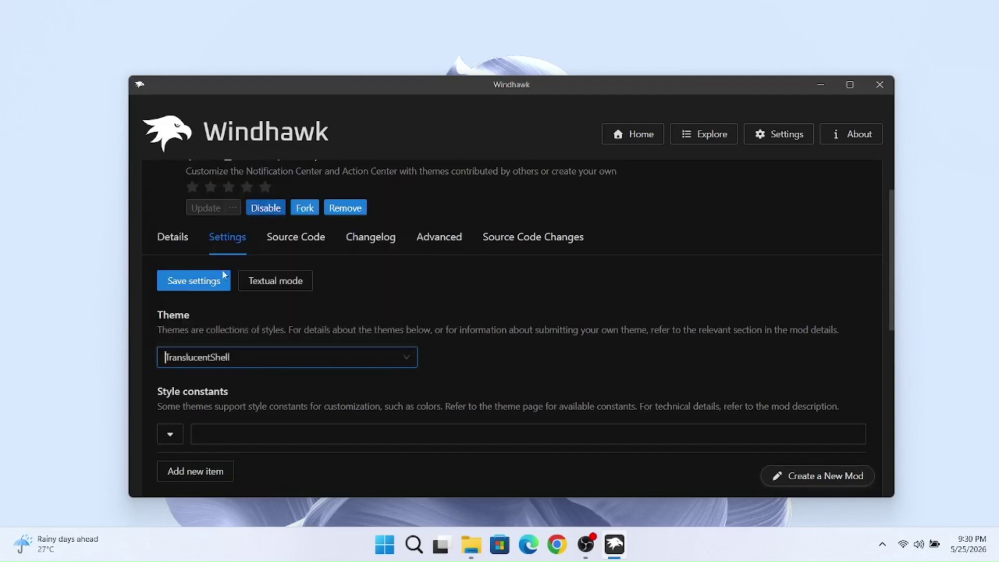
left_click(192, 282)
- Minimize Windhawk and check the restyled notification center and quick settings, clearing all notifications
left_click(821, 85)
left_click(970, 550)
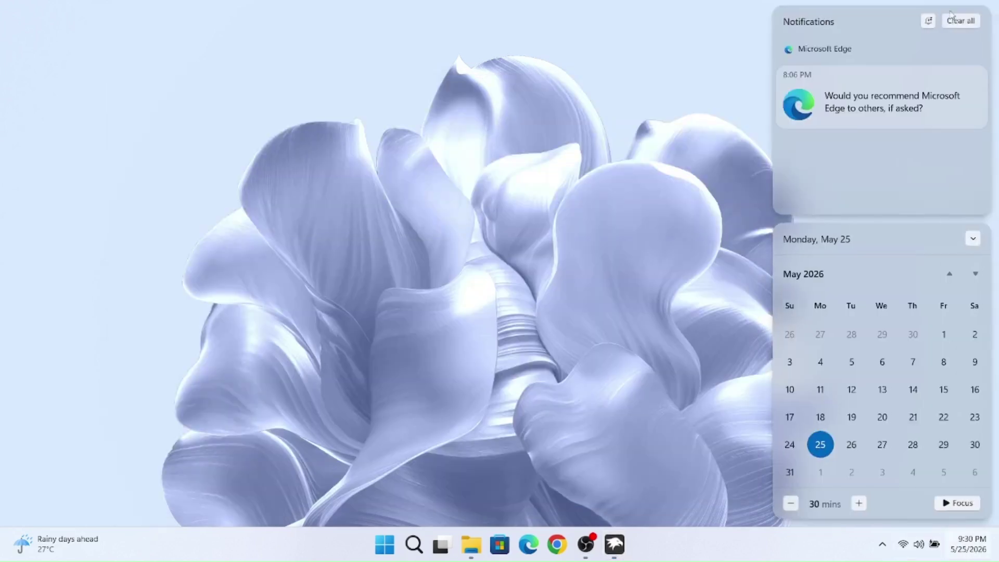
left_click(960, 20)
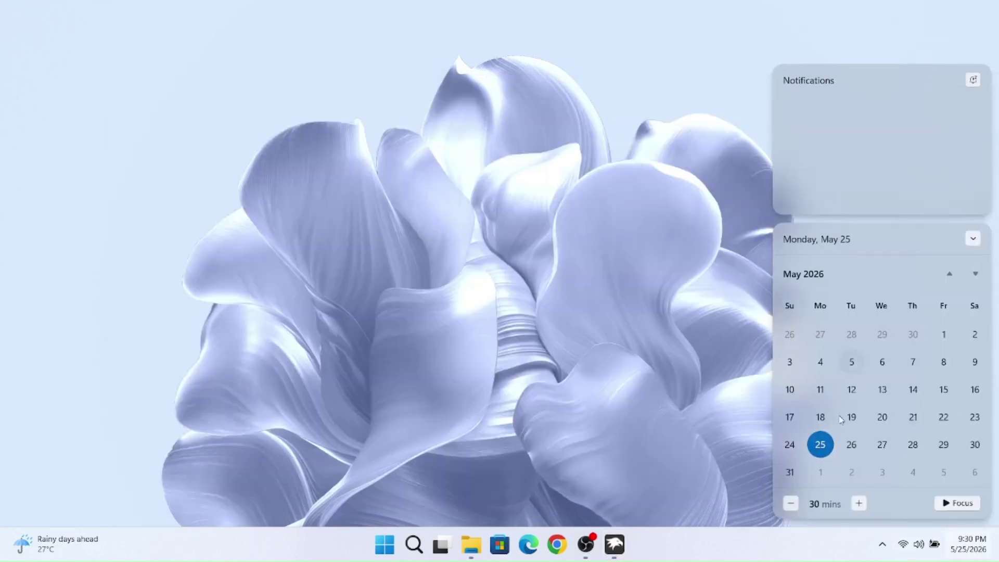
left_click(973, 240)
key("super+a")
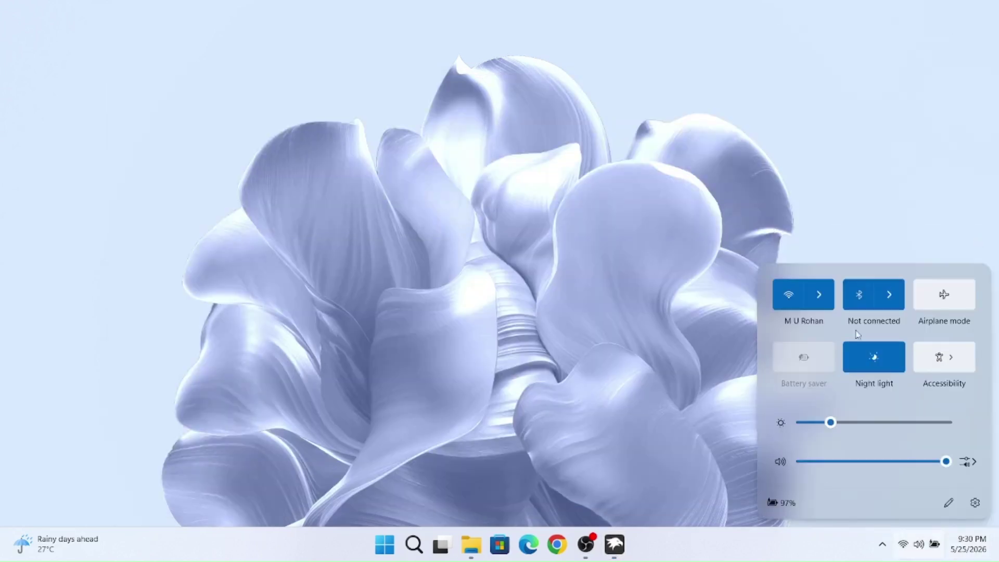
left_click(971, 551)
left_click(971, 550)
- Return to Windhawk and install the Windows 11 Start Menu Styler mod, accepting the risk
left_click(614, 544)
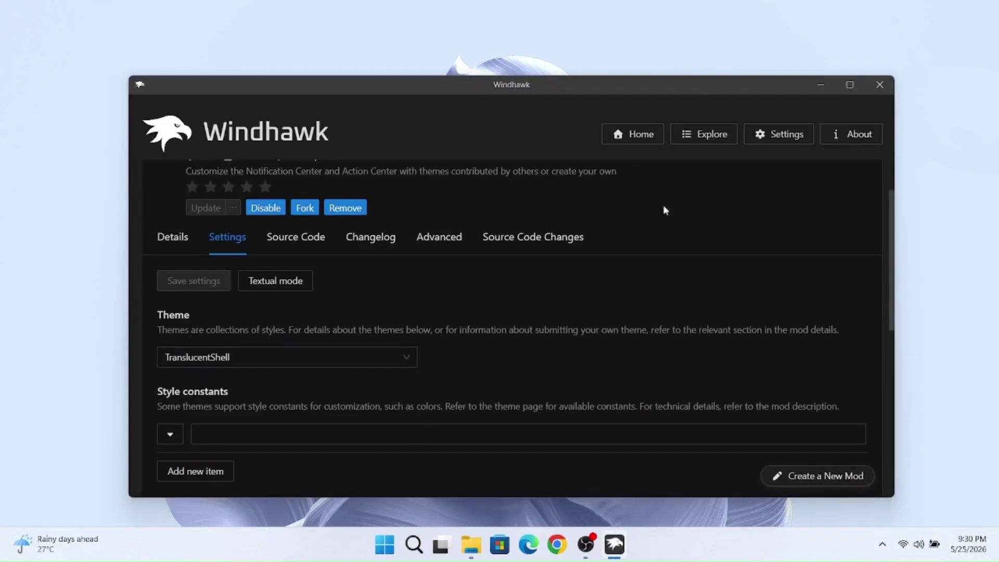
left_click(697, 138)
left_click_drag(527, 221, 671, 222)
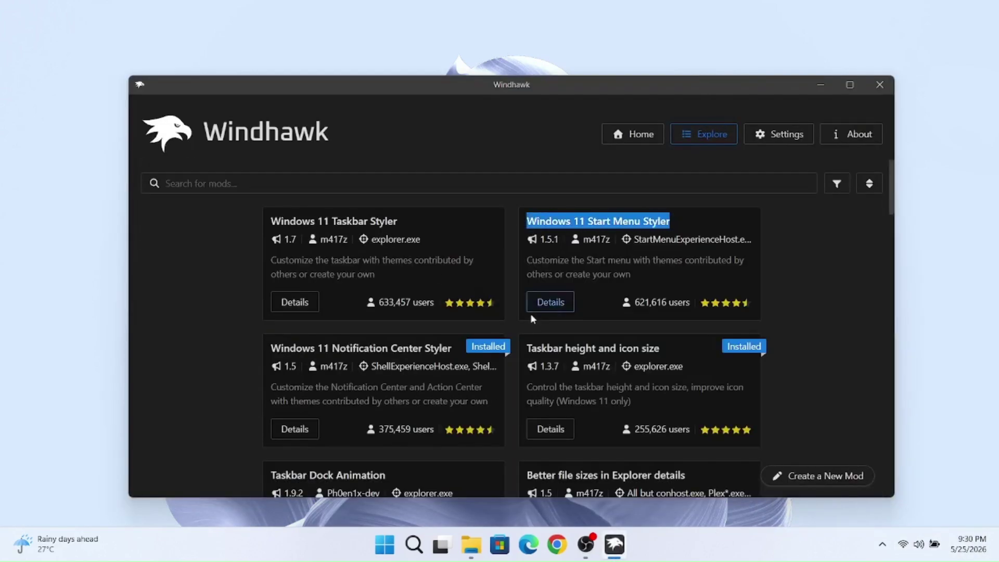
left_click(541, 306)
left_click(201, 242)
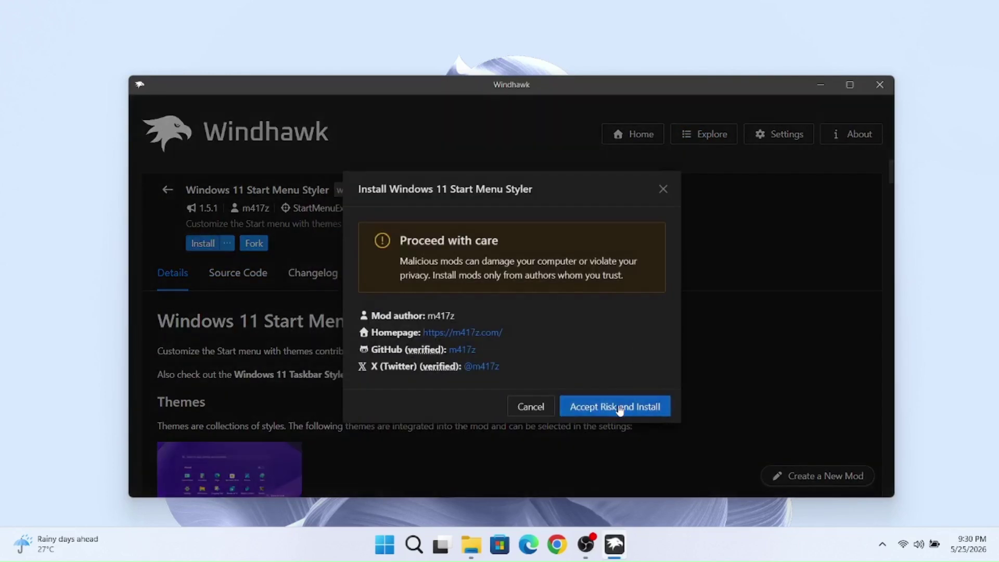
left_click(619, 408)
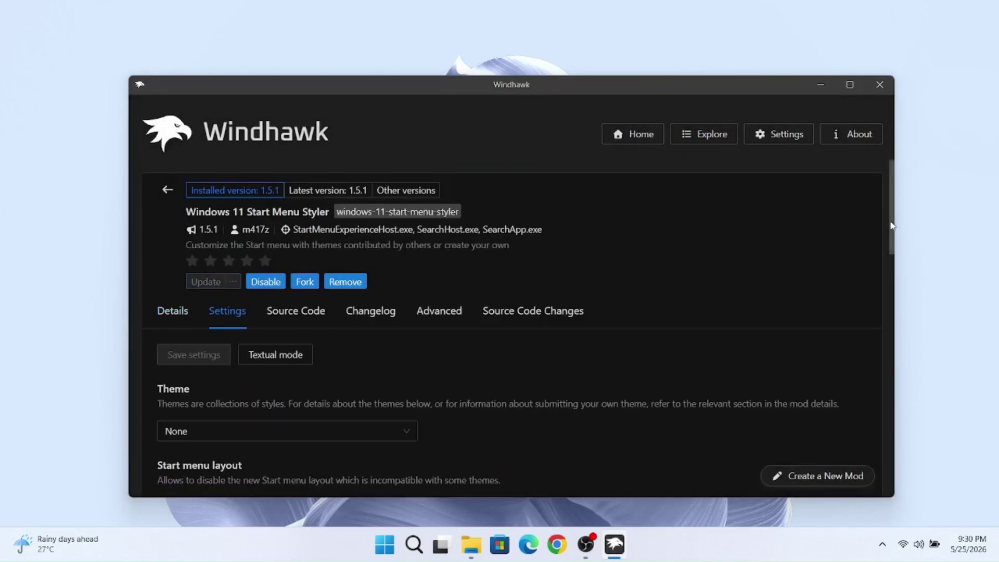
- Set the Start Menu Styler theme to Down Aero and save the settings
left_click_drag(891, 225, 892, 256)
left_click(364, 314)
left_click_drag(415, 359, 417, 370)
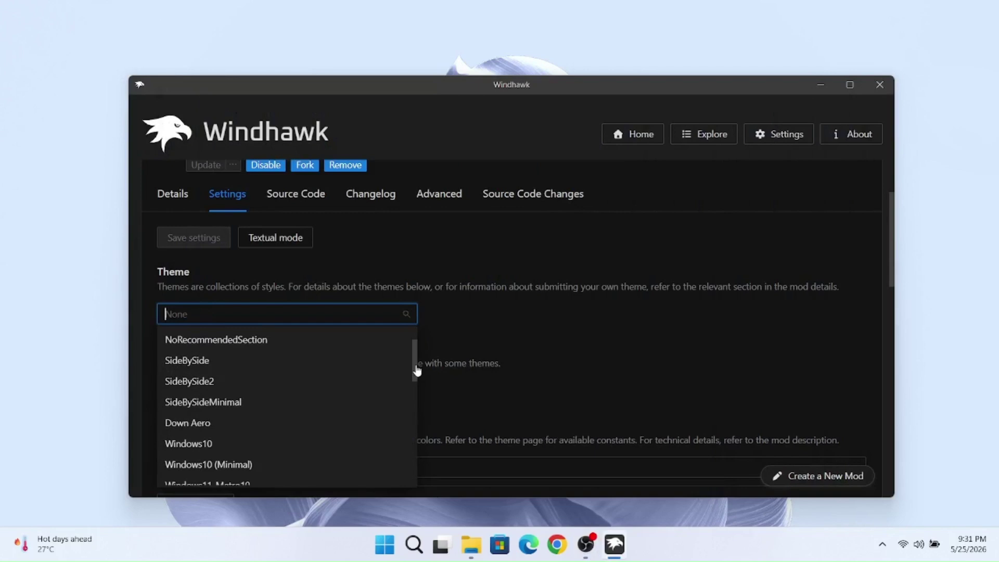
left_click(198, 423)
left_click(200, 237)
- Minimize Windhawk and examine the restyled Start menu, including its list of all apps and its power options
left_click(813, 84)
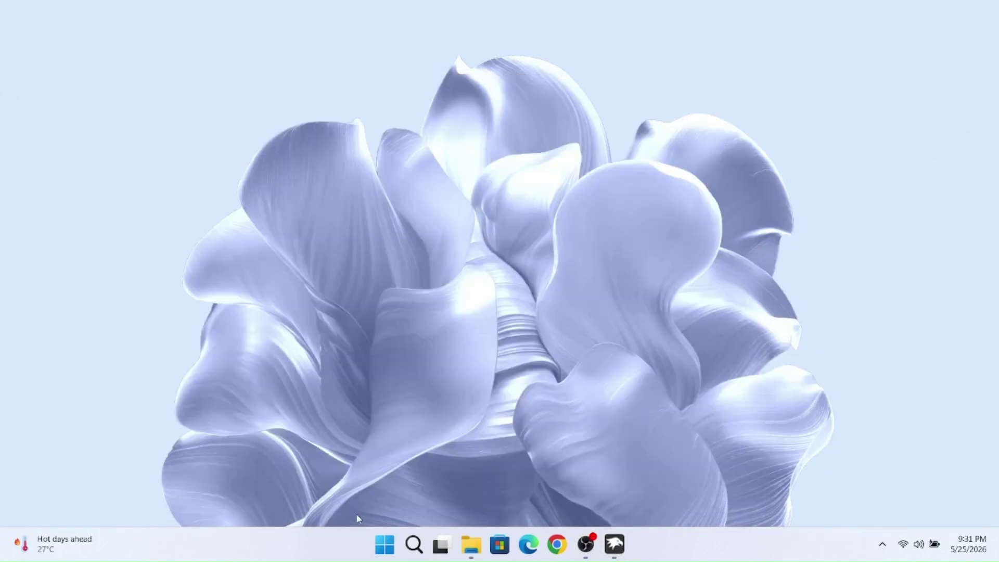
left_click(383, 544)
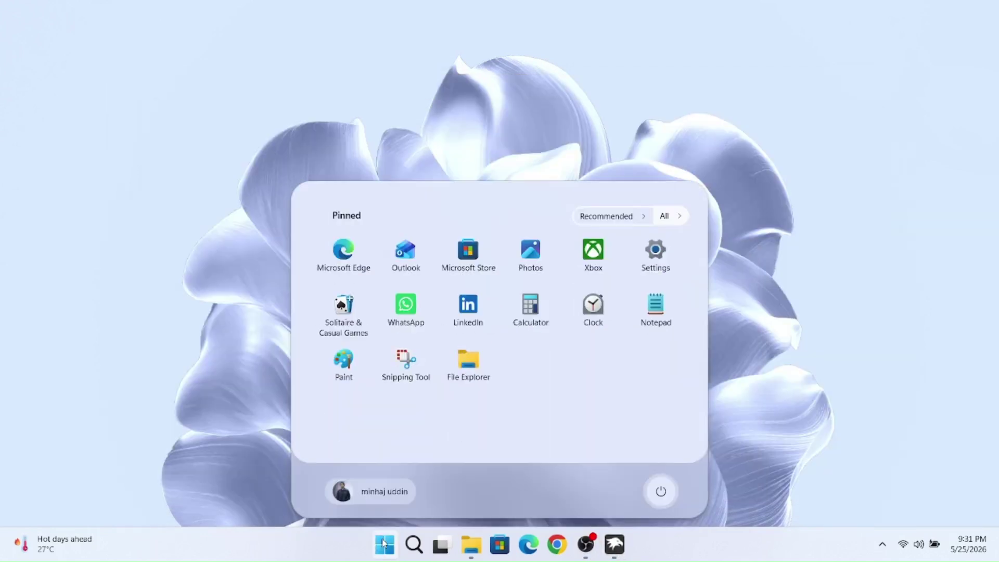
left_click(675, 222)
left_click(660, 217)
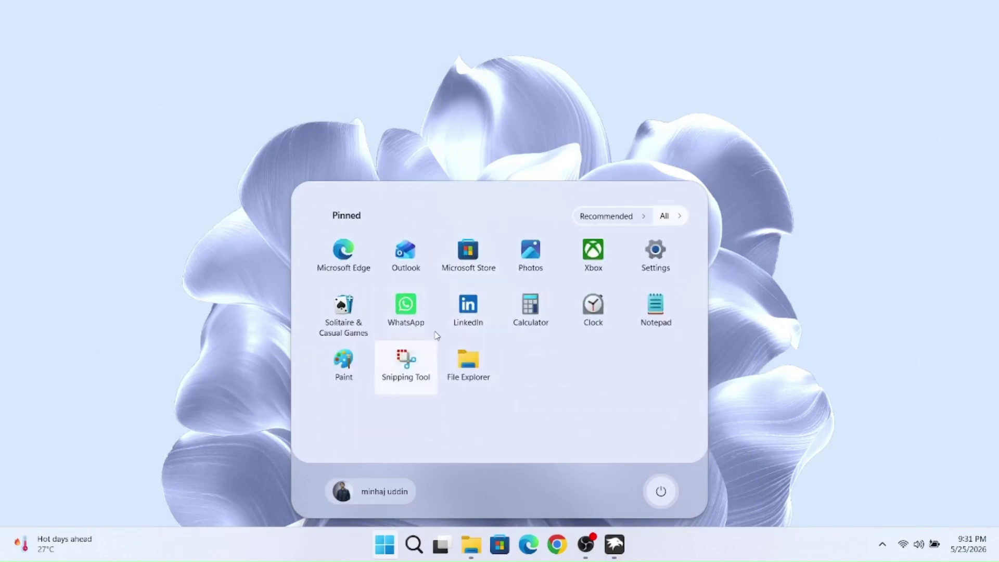
left_click(666, 493)
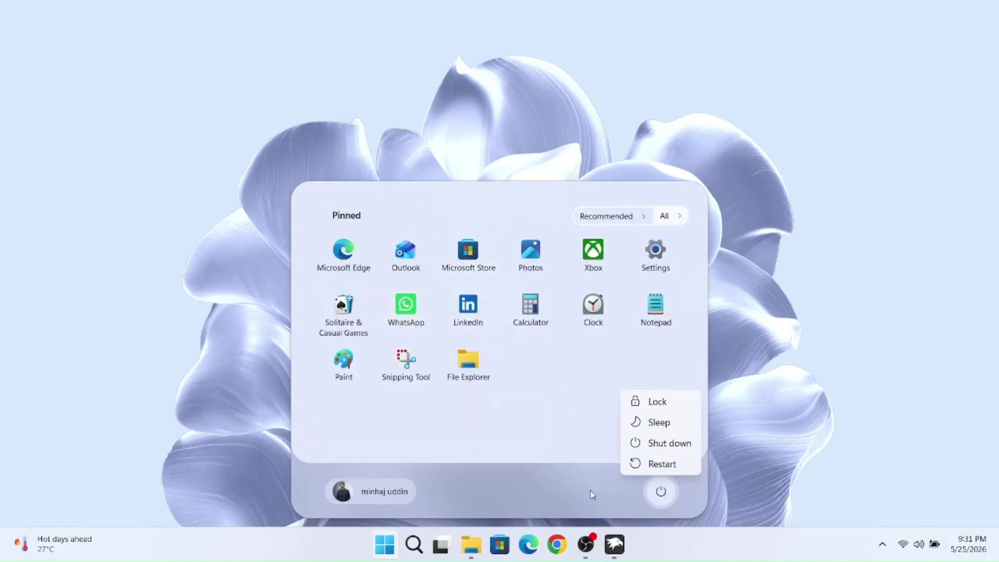
- Close the Start menu and briefly check File Explorer from the taskbar, closing its window
left_click(592, 494)
left_click(385, 545)
left_click(474, 541)
left_click(474, 541)
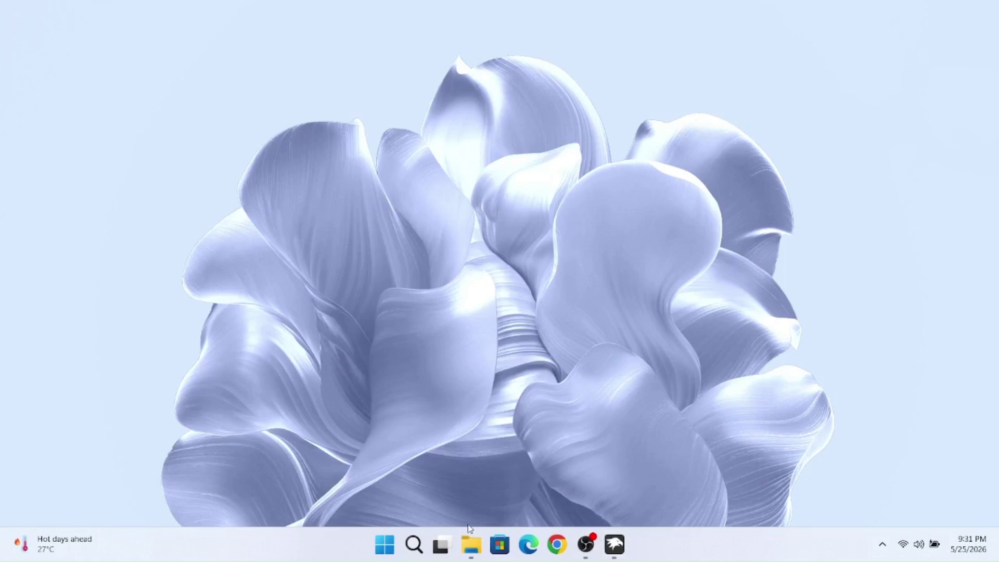
right_click(473, 544)
left_click(450, 510)
- Return to Windhawk and install the Windows 11 Taskbar Styler mod, accepting the risk
left_click(614, 544)
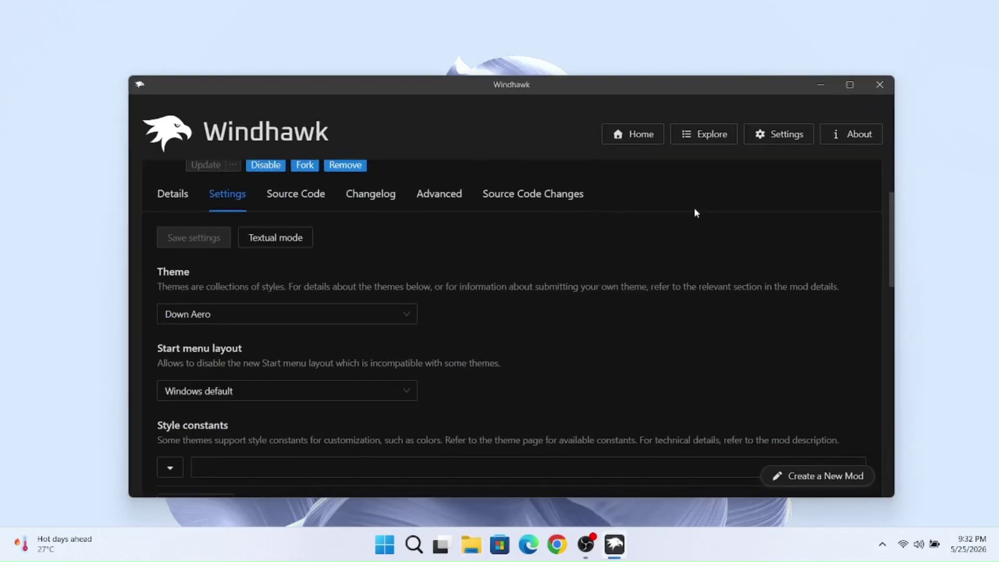
left_click(706, 133)
left_click_drag(267, 224, 411, 224)
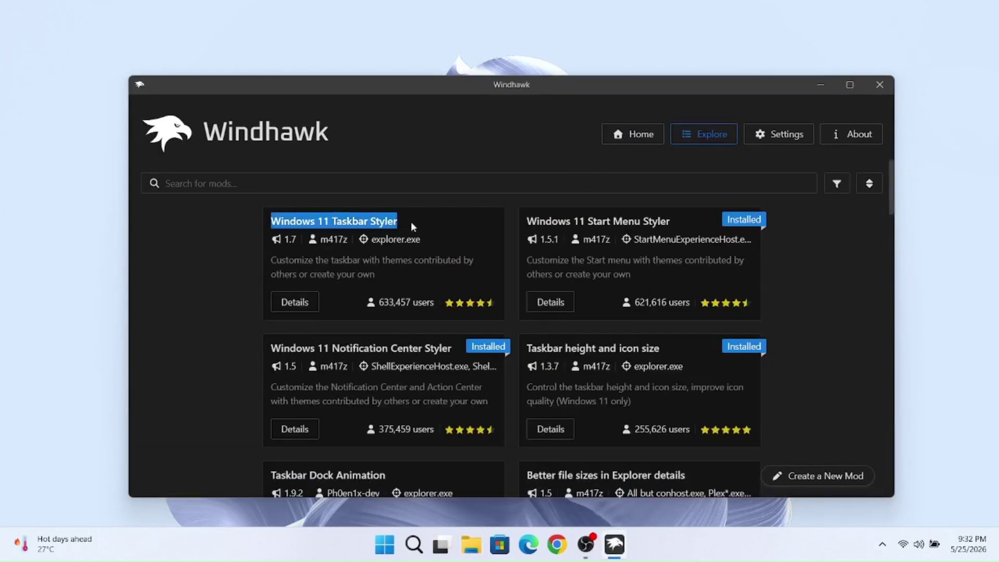
left_click(292, 302)
left_click(173, 241)
left_click(572, 410)
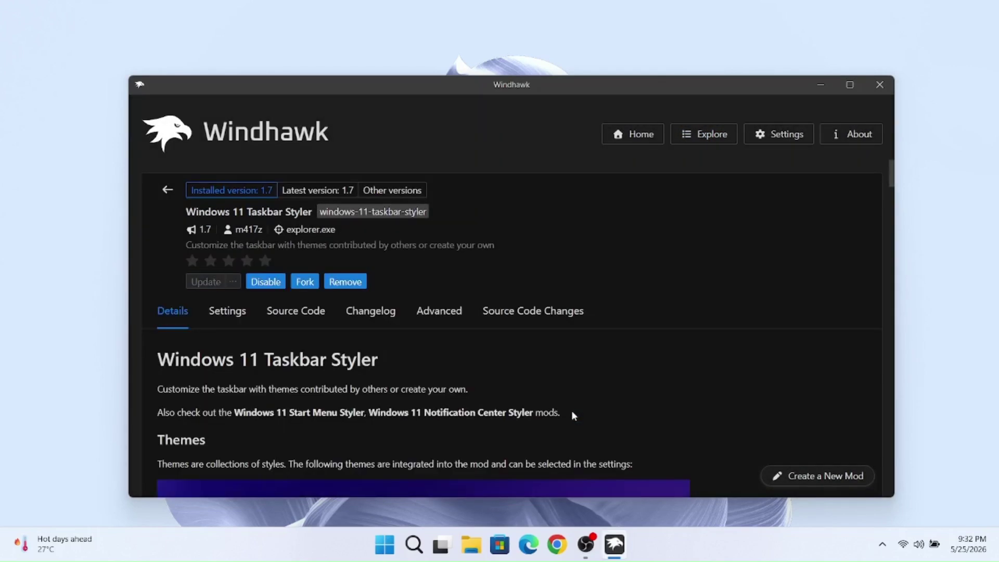
- Set the Taskbar Styler theme to LiquidGlass (Alternate) and save the settings
left_click(237, 321)
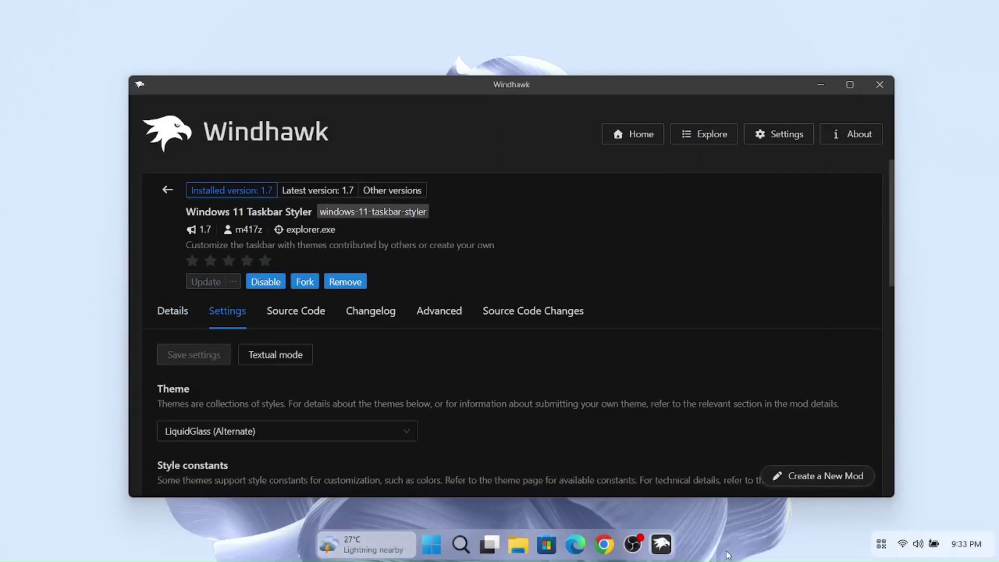
left_click(726, 551)
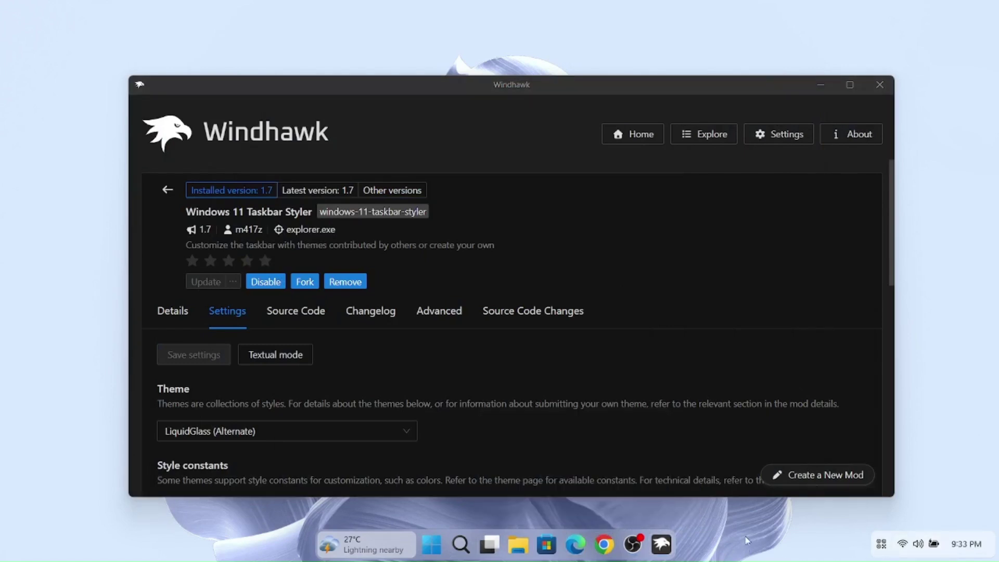
- Open the Windows taskbar personalization settings from the desktop, turn off Widgets and Task view, and close Settings
key("super+d")
right_click(679, 197)
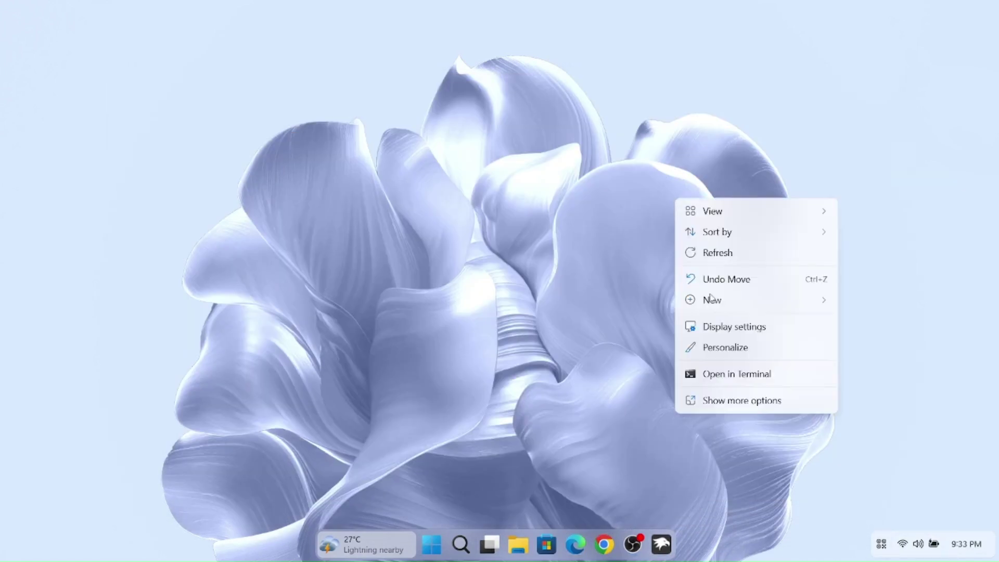
left_click(707, 349)
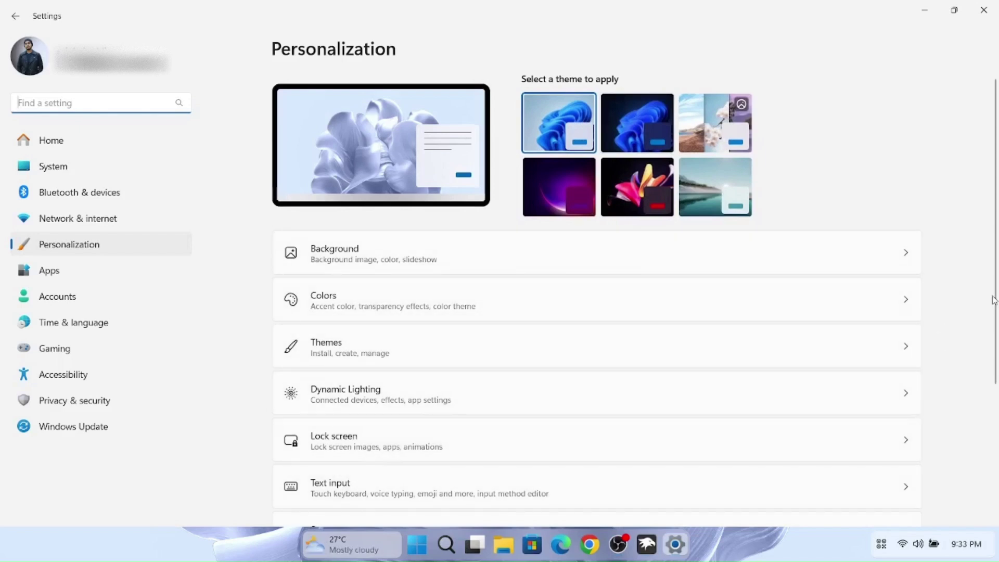
scroll(316, 406, "down", 4)
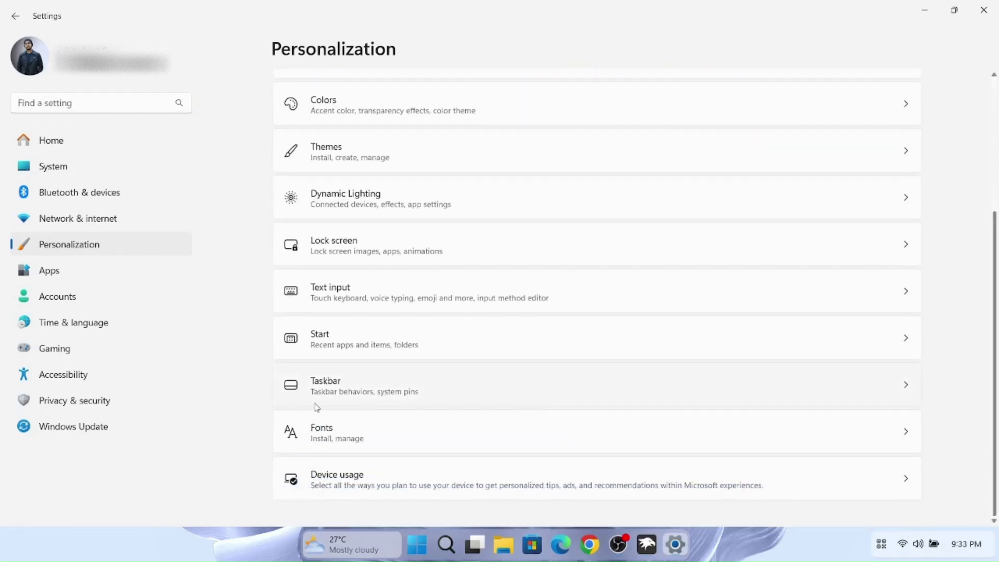
left_click(317, 406)
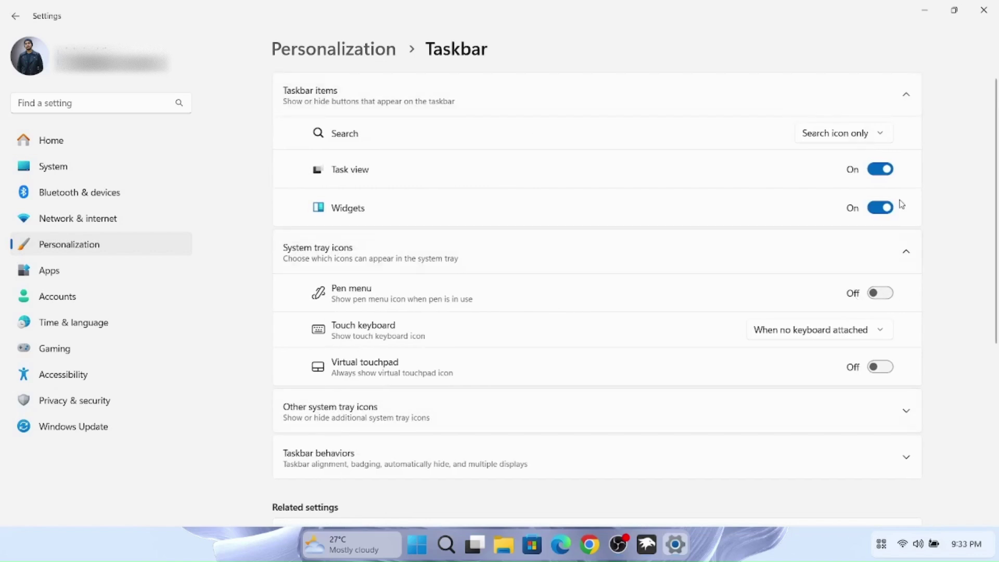
left_click(882, 208)
left_click(881, 170)
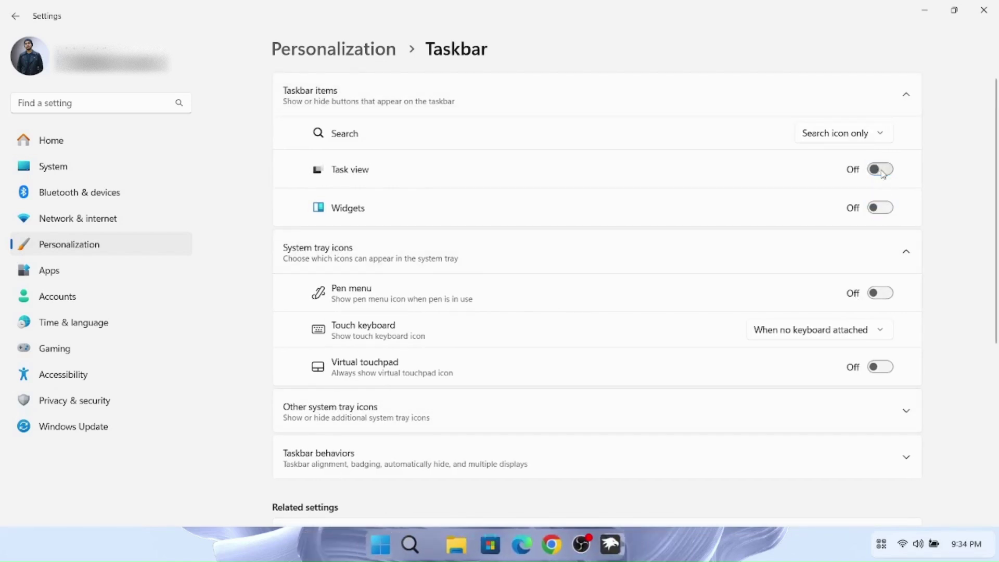
left_click(983, 9)
- Return to Windhawk, maximize its window and search the available mods for "taskbar back"
left_click(596, 545)
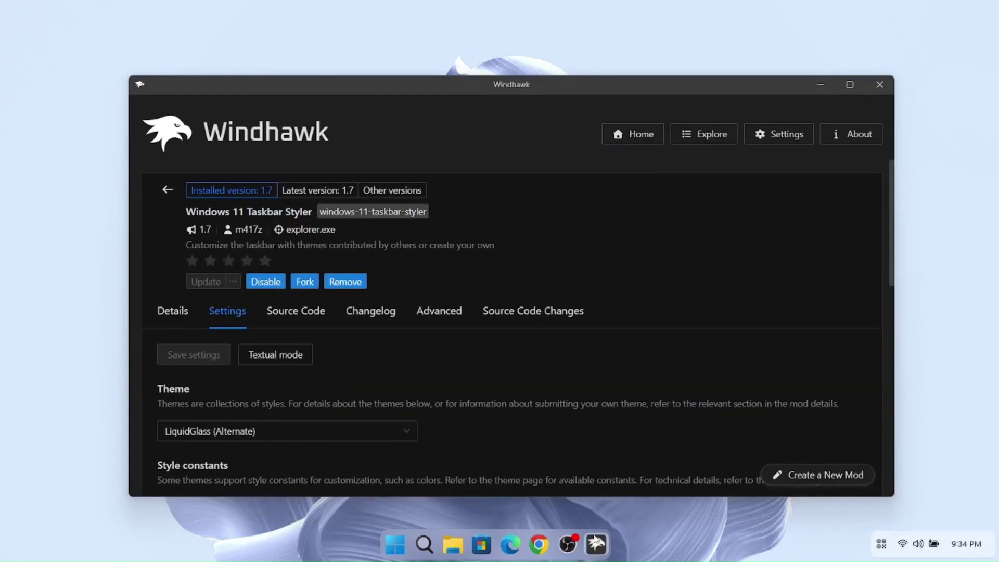
left_click(850, 85)
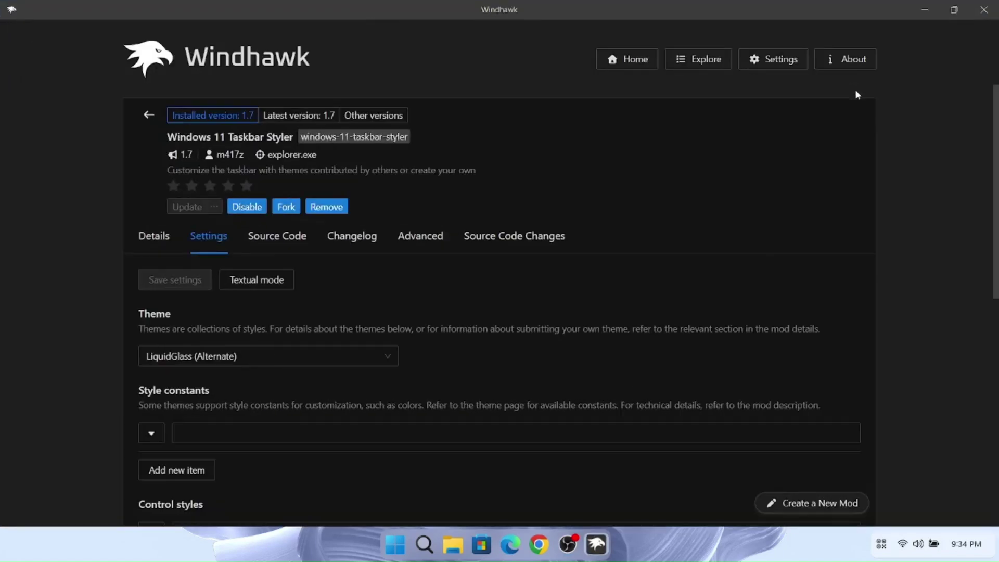
left_click(707, 61)
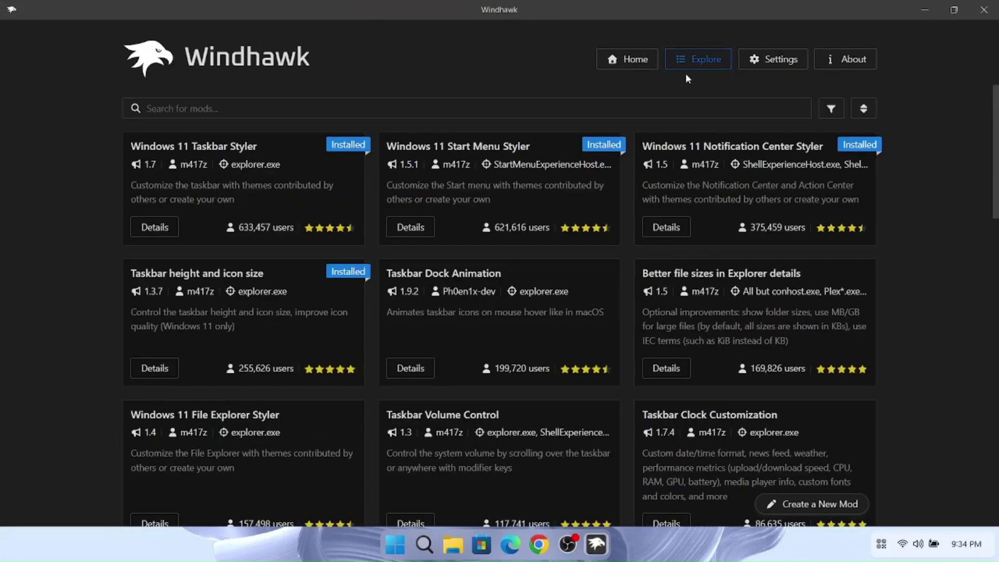
type("tas")
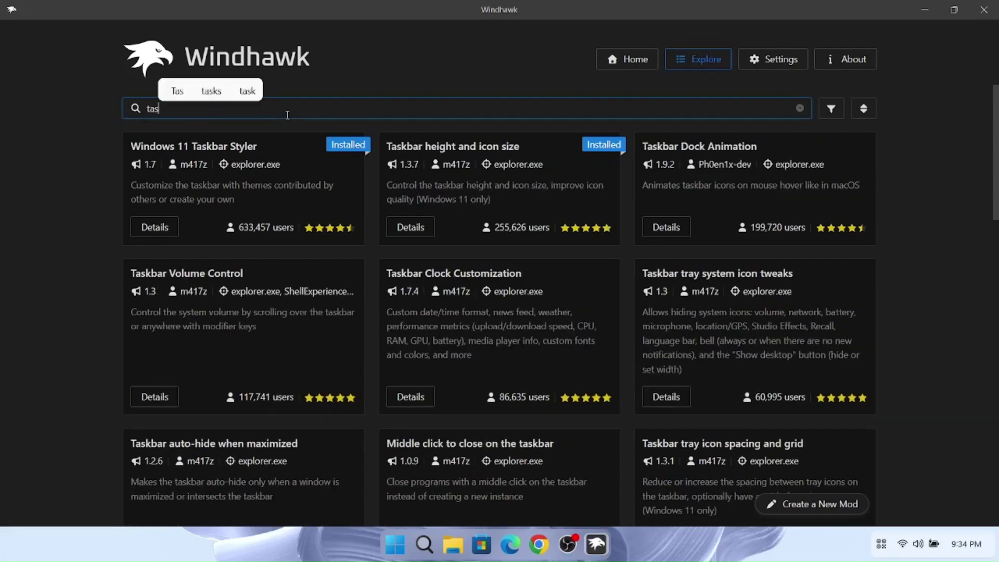
type("kbar hi")
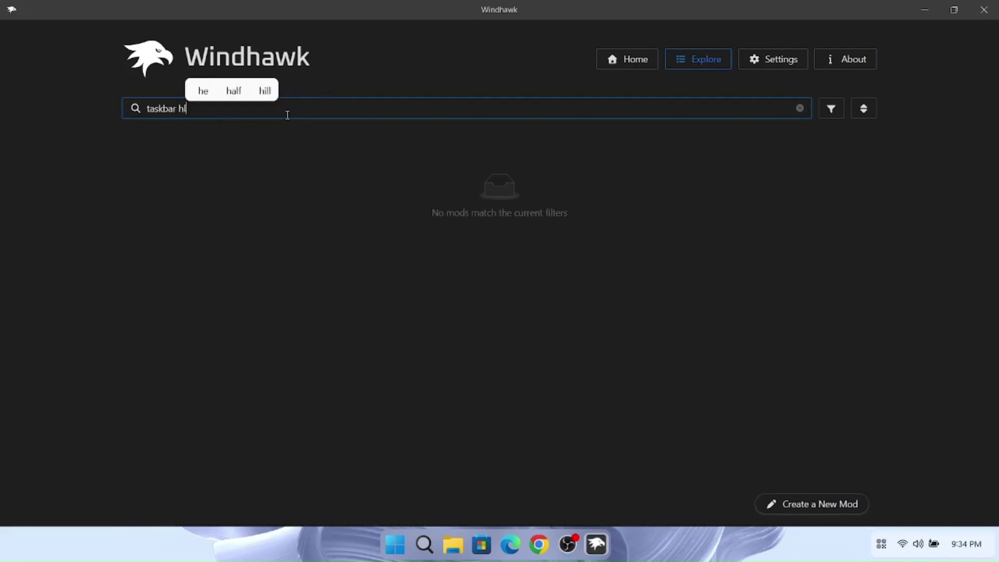
key("BackSpace")
key("BackSpace")
type("back")
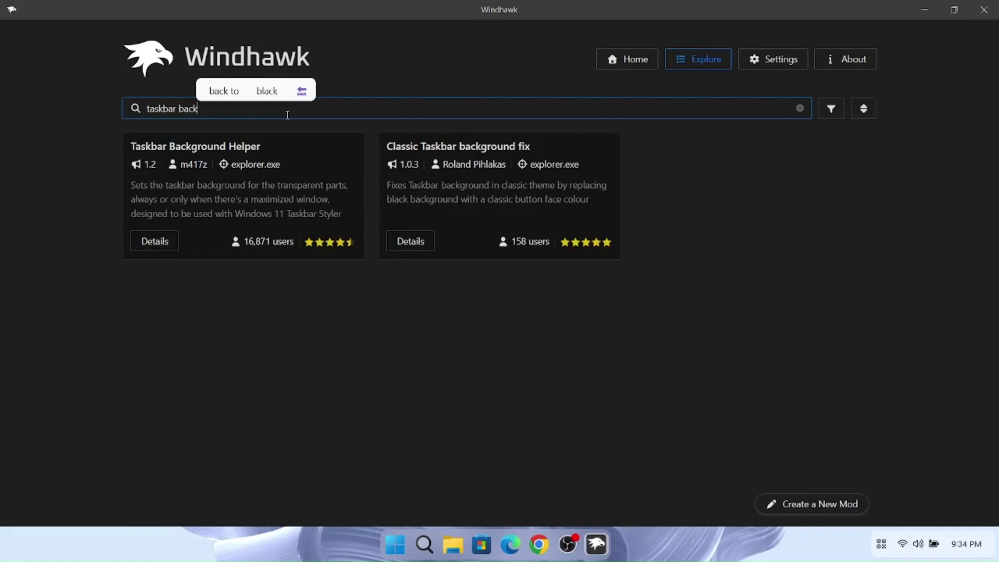
- Install the Taskbar Background Helper mod, accepting the risk
left_click_drag(130, 146, 218, 141)
left_click(155, 241)
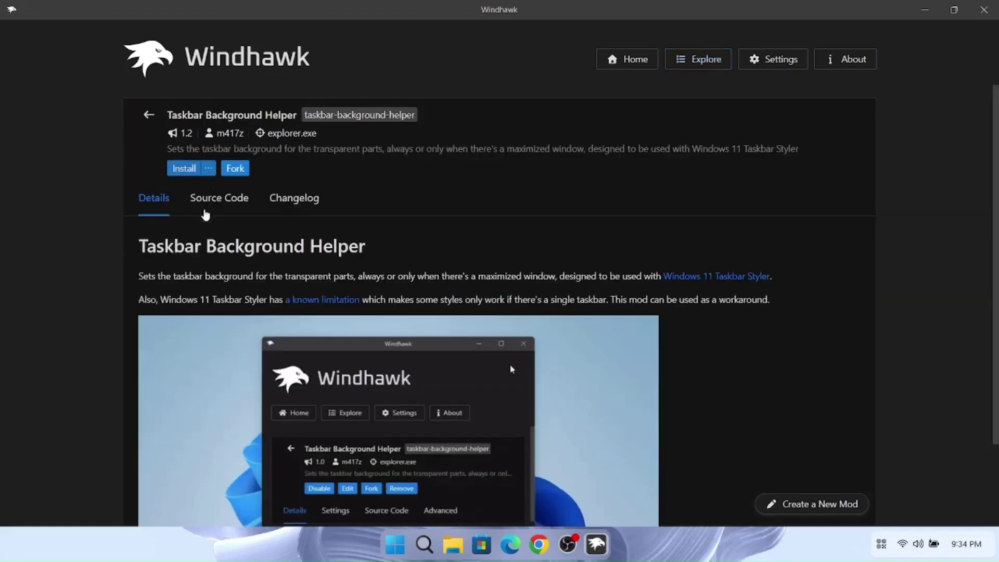
left_click(192, 167)
left_click(635, 384)
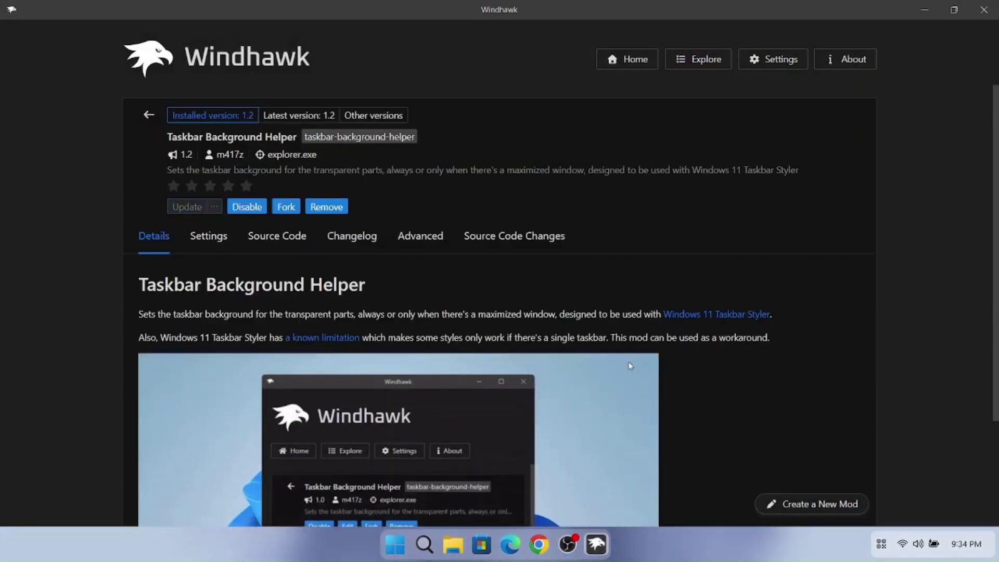
- Switch the Windhawk window between maximized and restored size to check the taskbar background, leaving it restored
left_click(954, 9)
left_click(847, 82)
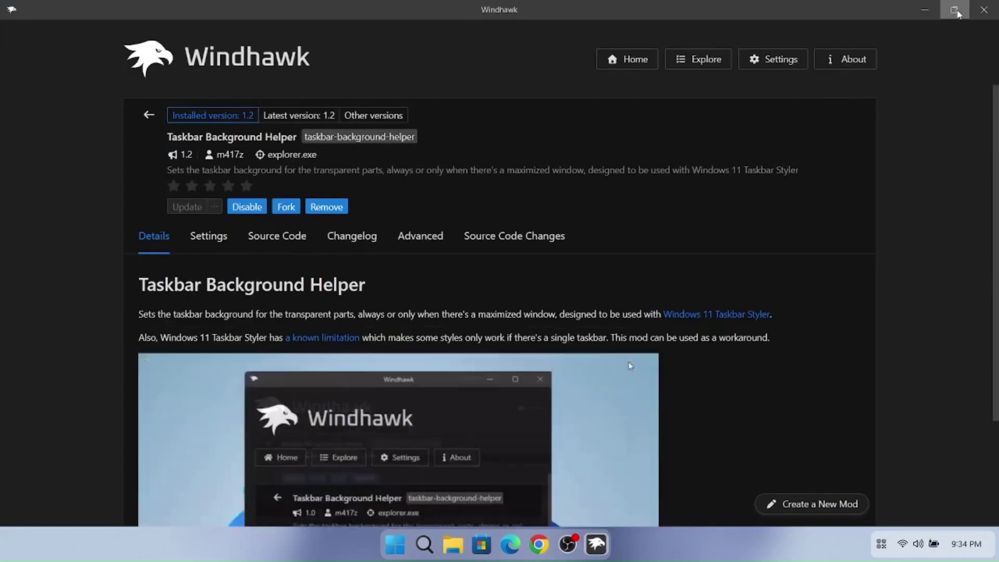
left_click(953, 9)
left_click(847, 83)
left_click(954, 10)
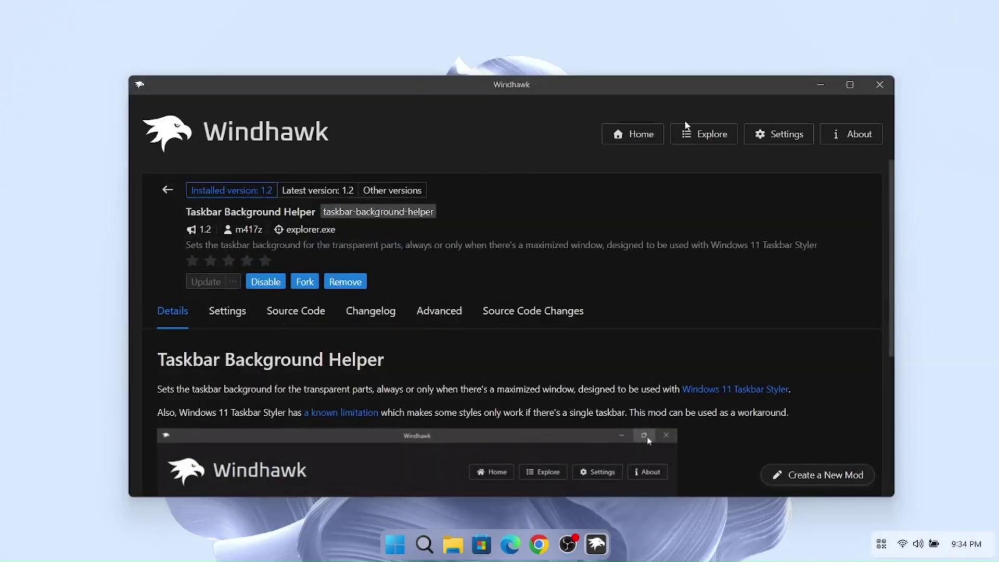
- Search the available mods for "windows file" and install Windows 11 File Explorer Styler, accepting the risk
left_click(683, 135)
left_click(805, 183)
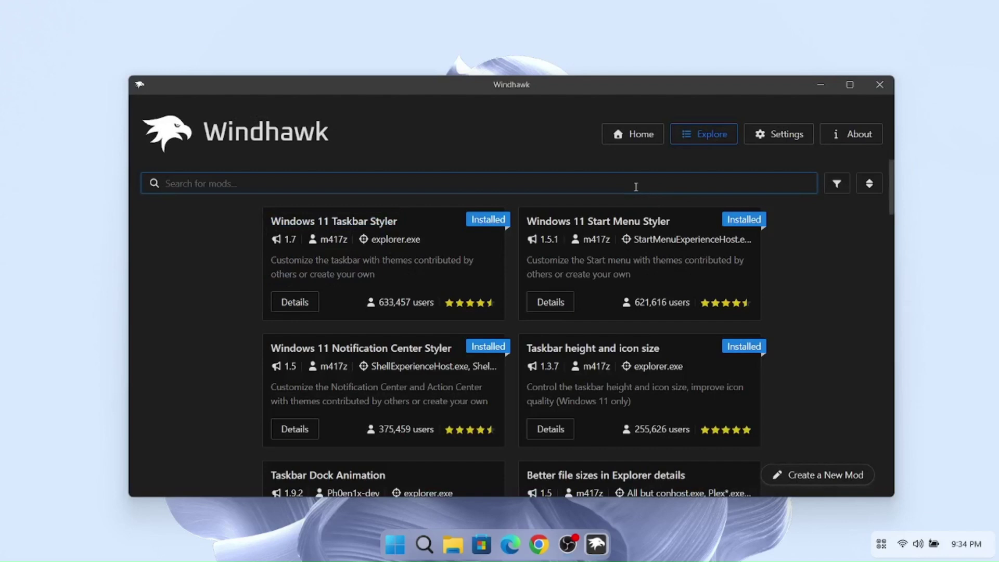
type("windows file")
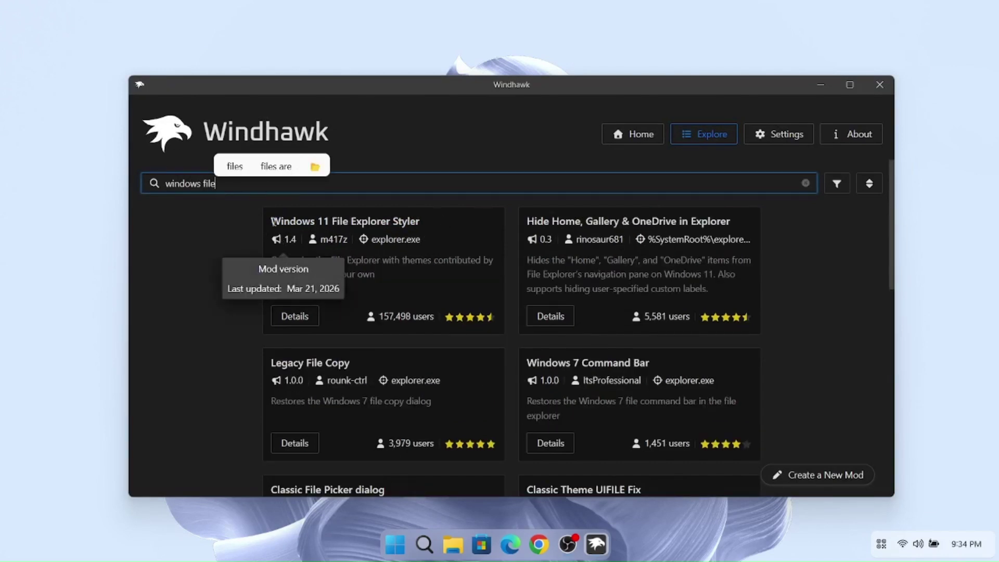
left_click_drag(271, 221, 381, 223)
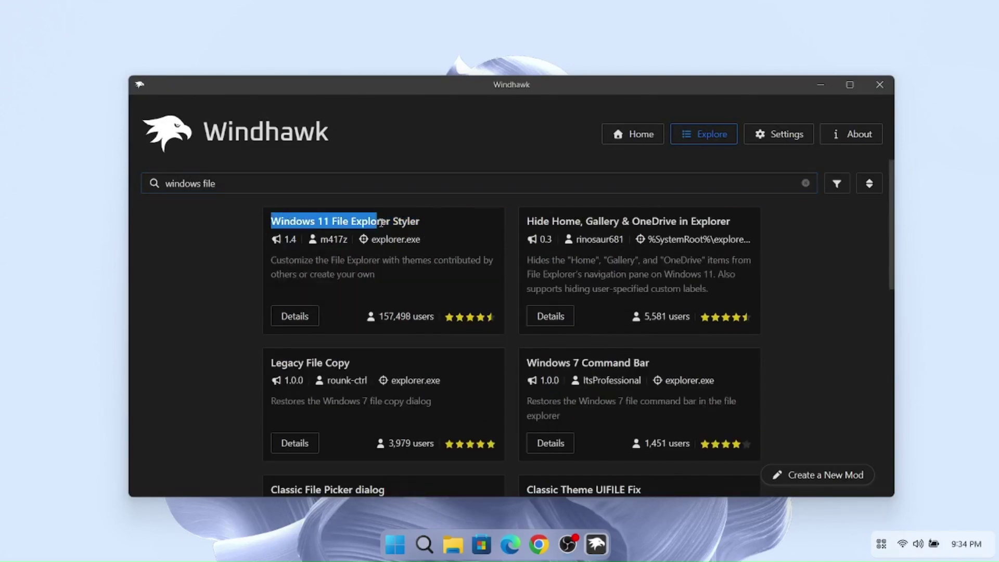
left_click(295, 316)
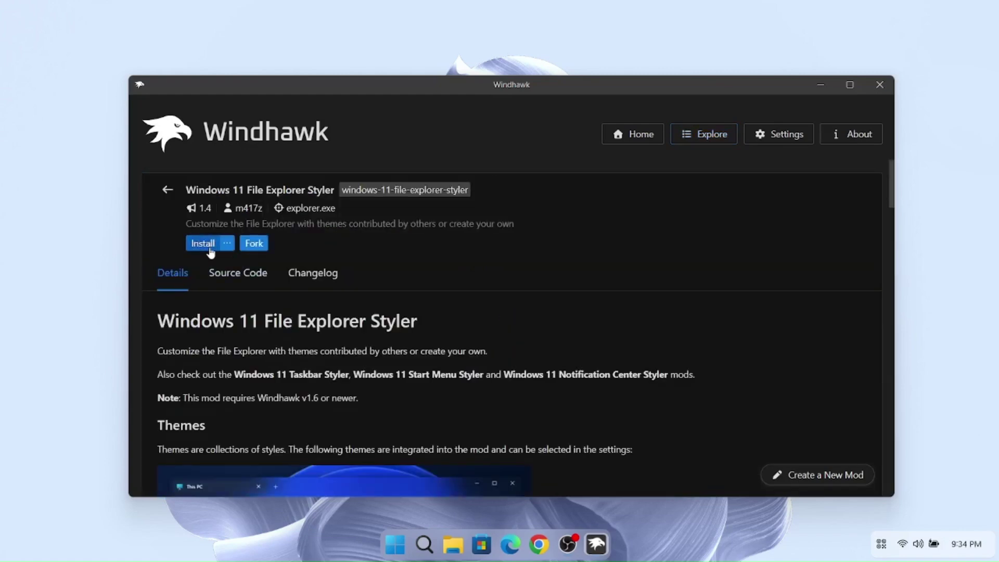
left_click(203, 243)
left_click(616, 406)
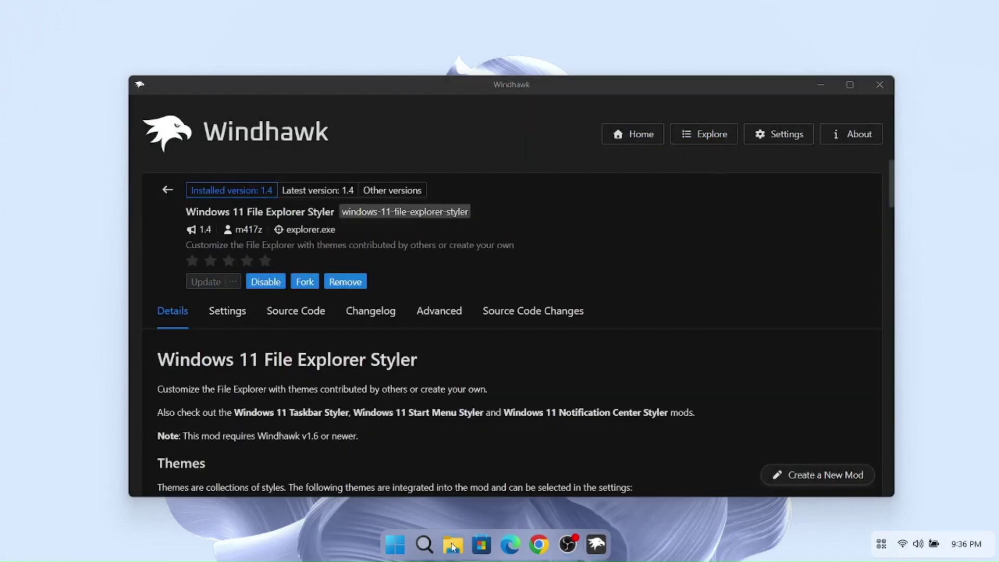
- Check File Explorer's current look, set the File Explorer Styler theme to LiquidGlass and save the settings
left_click(452, 545)
left_click(790, 86)
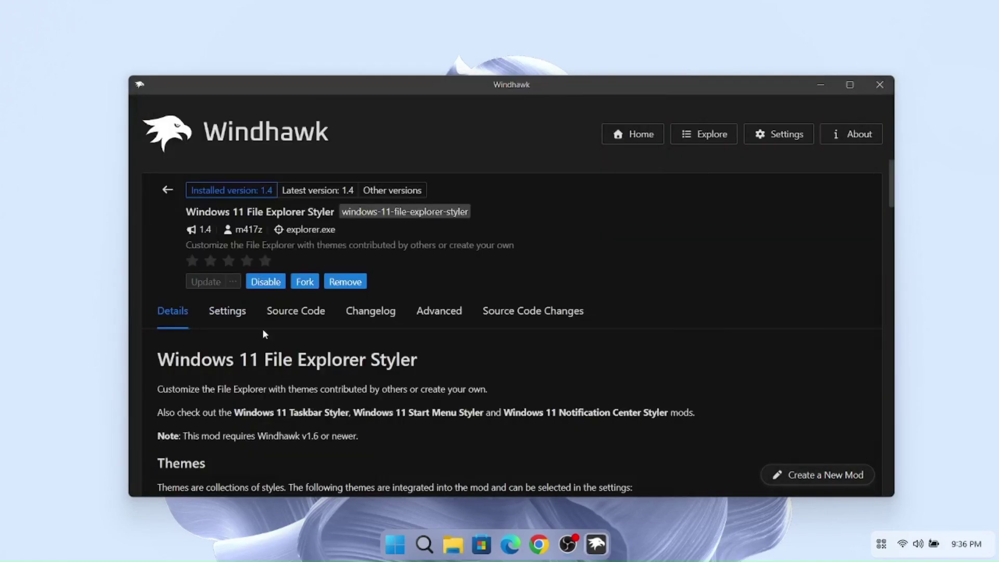
left_click(227, 311)
scroll(891, 228, "down", 2)
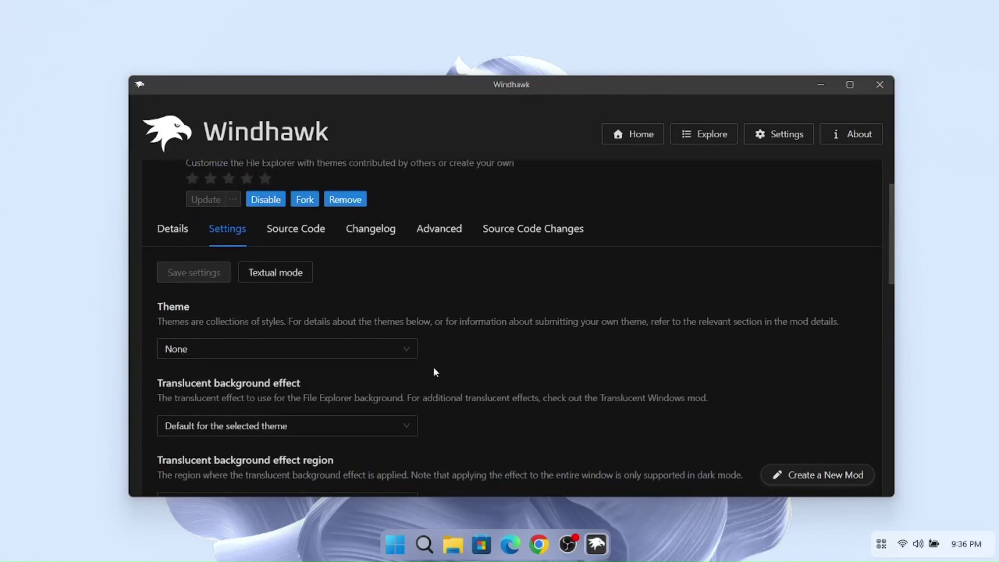
left_click(276, 348)
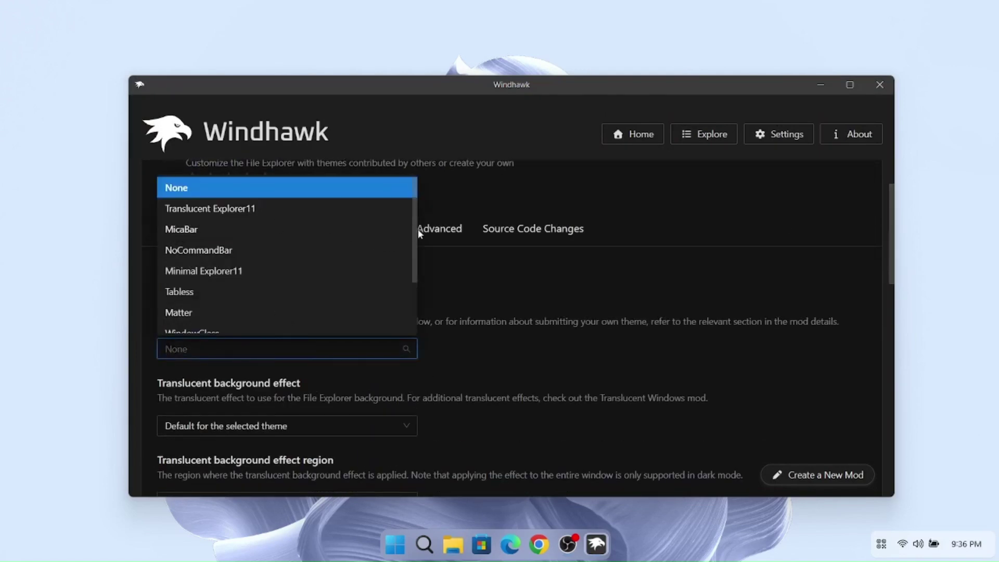
scroll(411, 260, "down", 2)
left_click(268, 325)
scroll(236, 288, "down", 2)
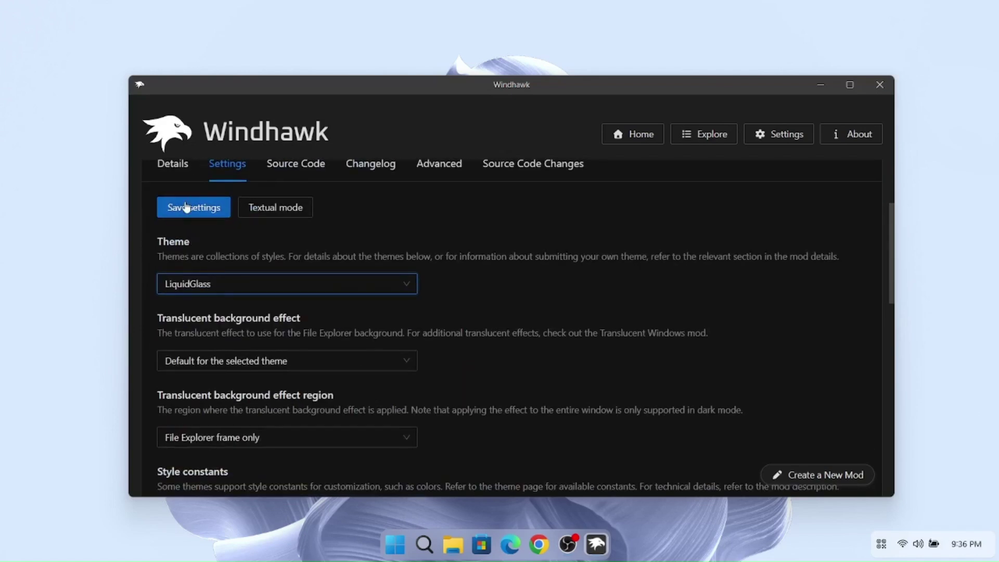
left_click(186, 207)
- Minimize Windhawk, open File Explorer to examine its restyled window, and close it
left_click(820, 85)
left_click(457, 550)
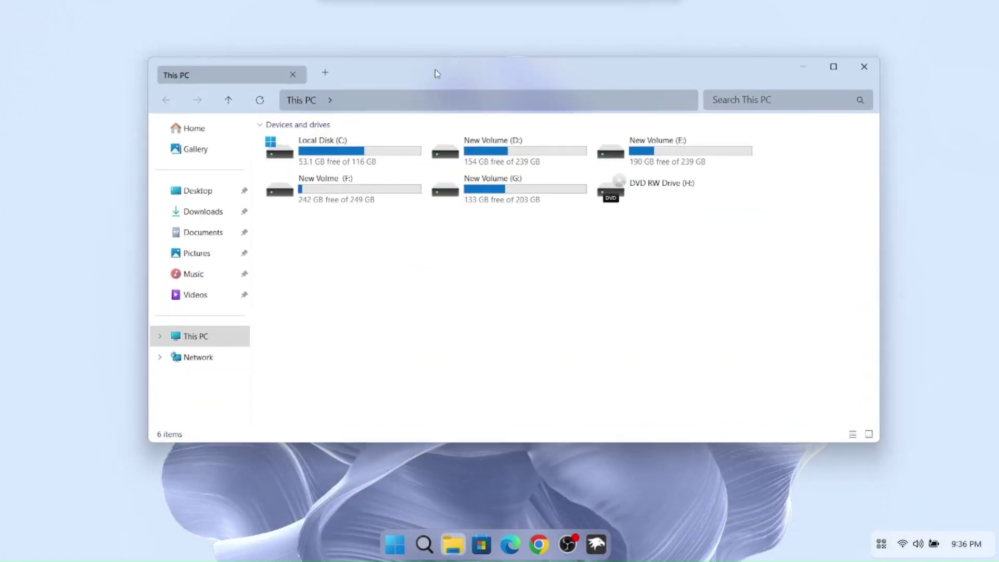
left_click(863, 67)
- Return to Windhawk, search the available mods for "windows tra" and install Translucent Windows, accepting the risk
left_click(599, 545)
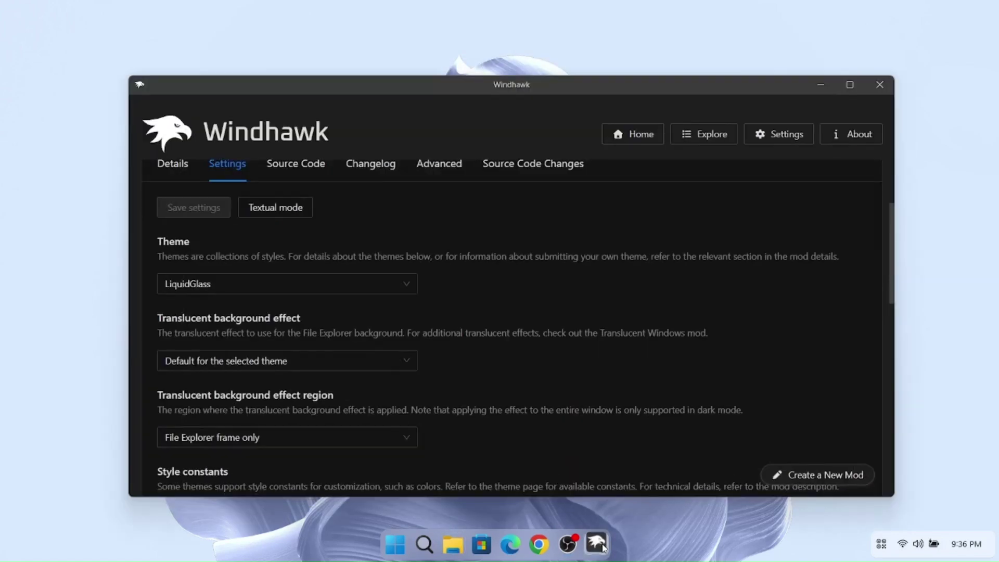
left_click(684, 144)
left_click_drag(345, 187, 202, 191)
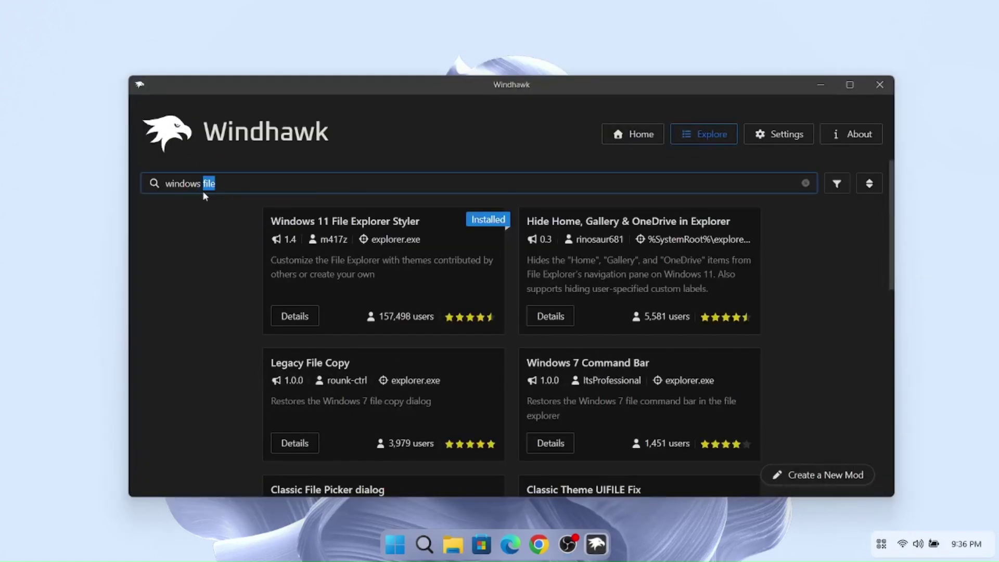
type("tra")
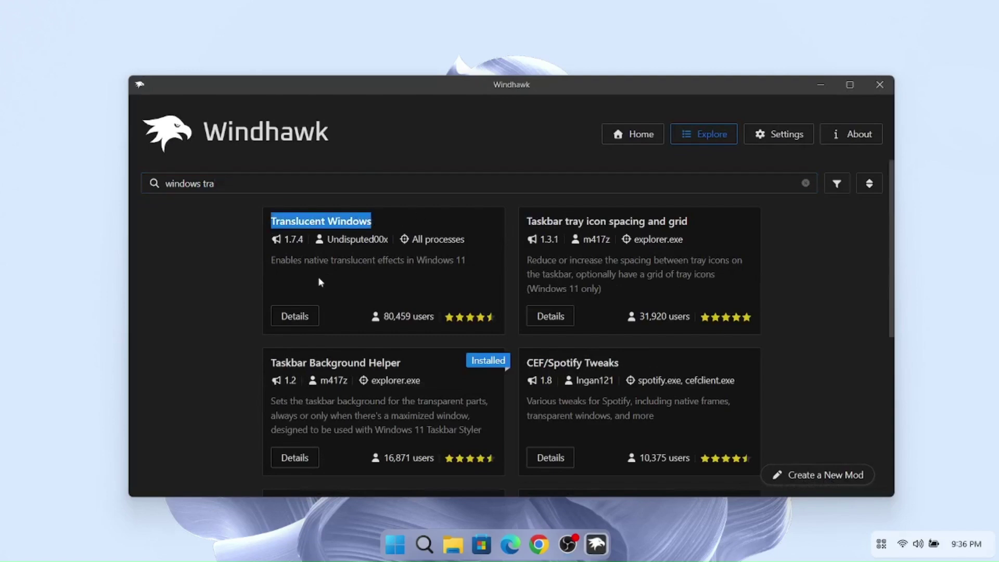
left_click(295, 316)
left_click(201, 244)
left_click(611, 388)
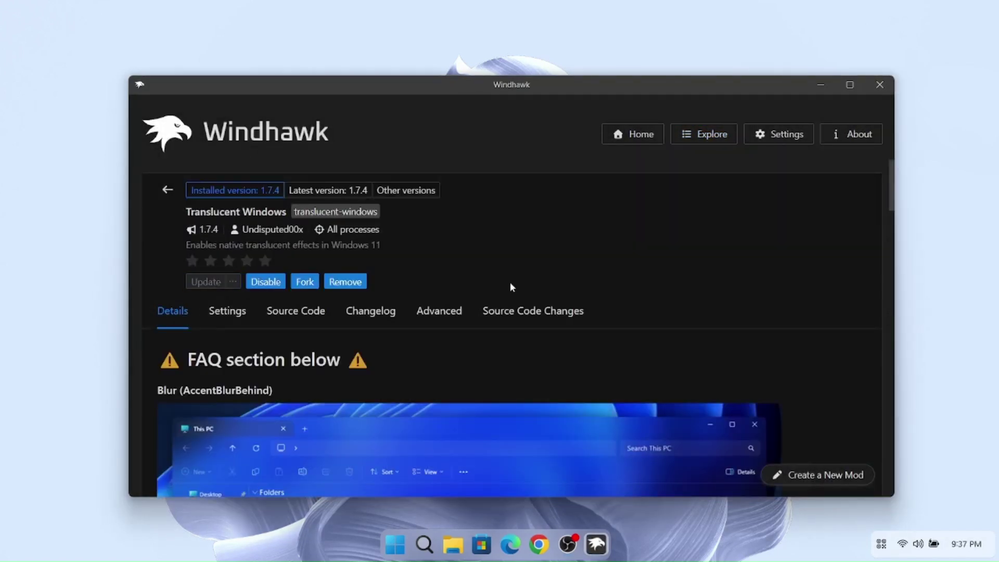
- Open the Translucent Windows mod's settings to review its rendering options, and close Windhawk
scroll(509, 287, "down", 1)
left_click(239, 252)
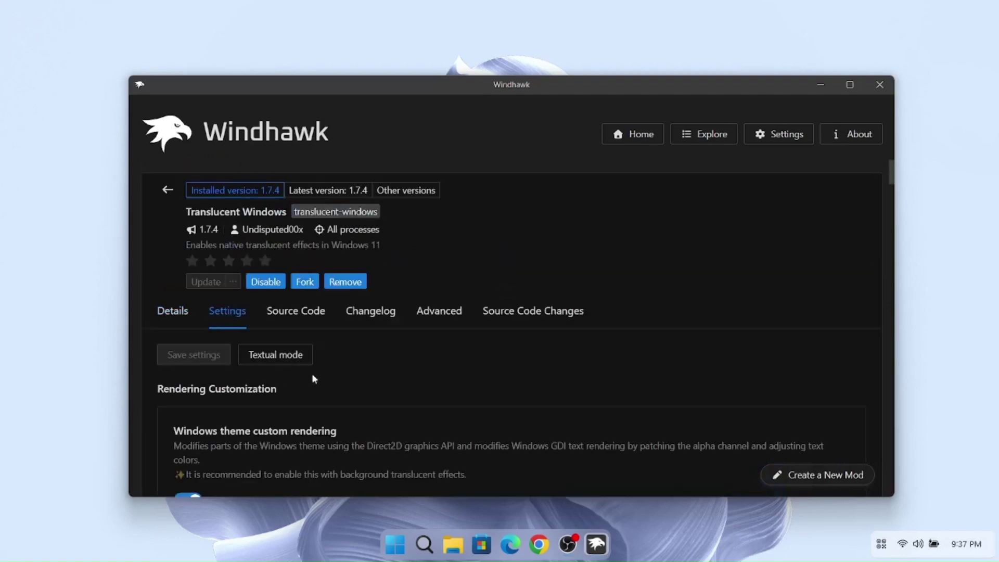
mouse_move(890, 180)
left_mouse_down()
mouse_move(879, 250)
mouse_move(889, 171)
left_mouse_up()
left_click(879, 84)
- Open File Explorer, examine its translucent window while moving, maximizing and restoring it, and close it
left_click(470, 544)
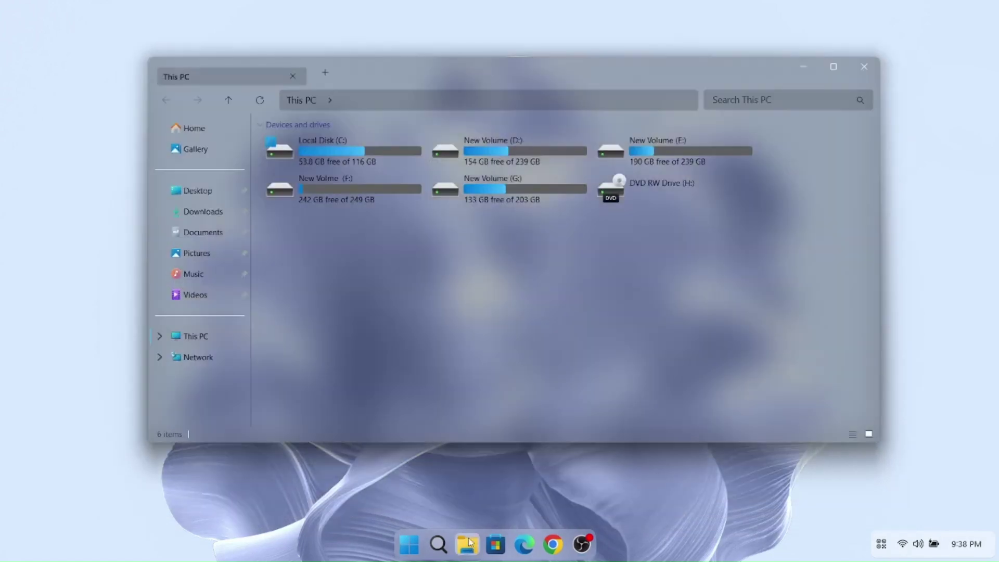
mouse_move(605, 68)
left_mouse_down()
mouse_move(568, 65)
mouse_move(609, 62)
left_mouse_up()
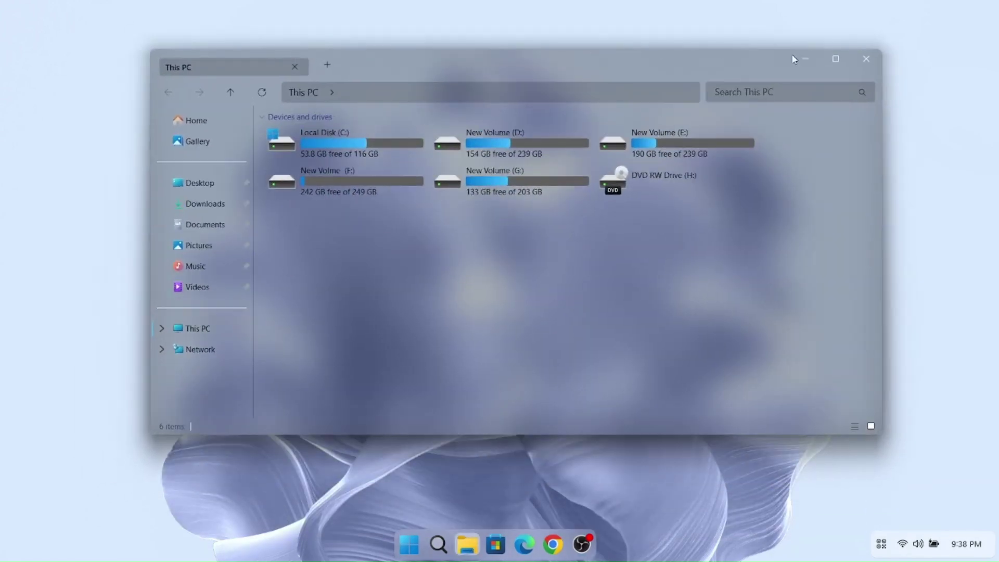
left_click(836, 59)
left_click(954, 7)
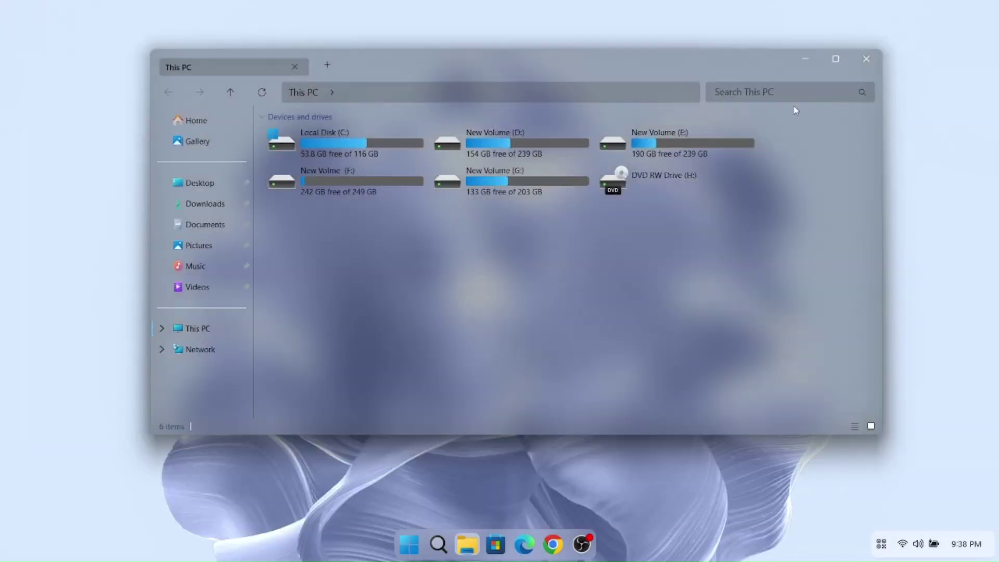
left_click(865, 58)
- Open the Start menu and examine its translucent look in the pinned view and the full app list
left_click(401, 553)
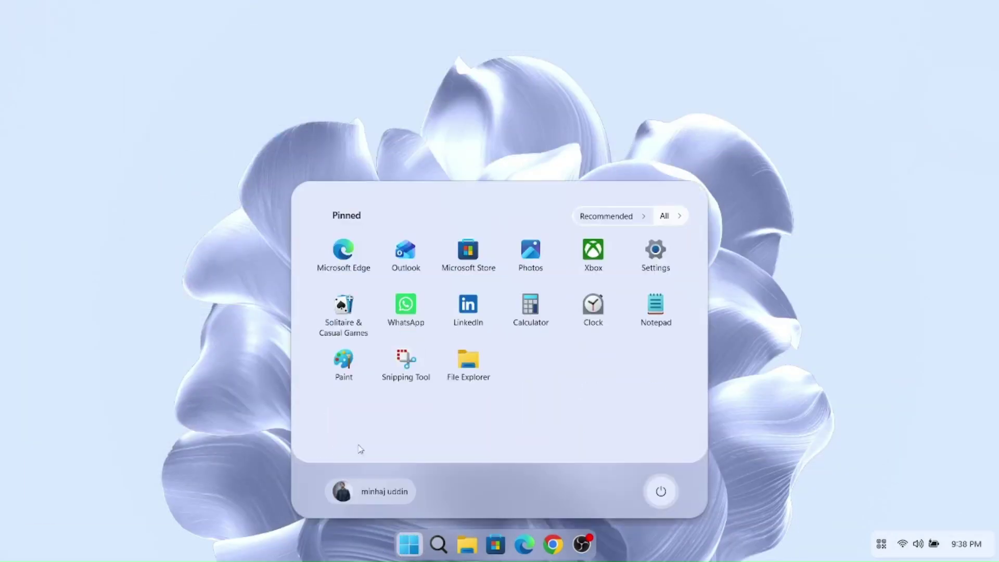
left_click(668, 216)
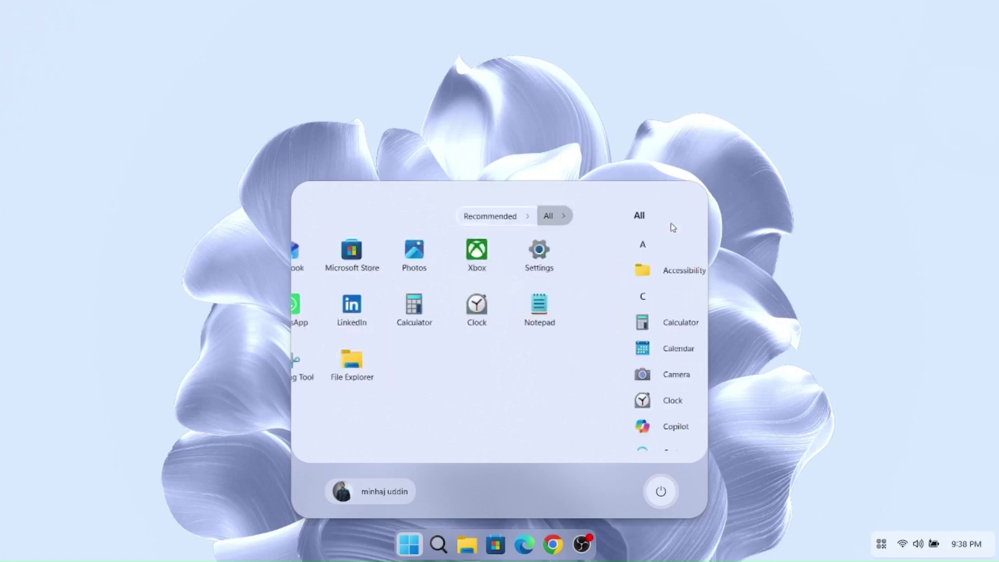
left_click(329, 216)
- Check the File Explorer window again, close it, and view the quick settings and notification center
left_click(464, 542)
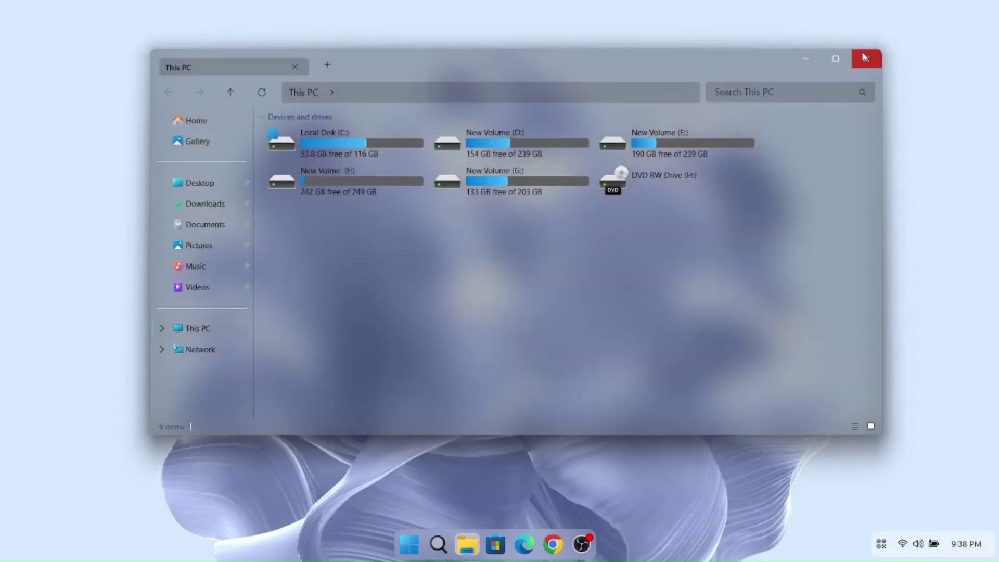
left_click(864, 57)
key("super+a")
left_click(968, 541)
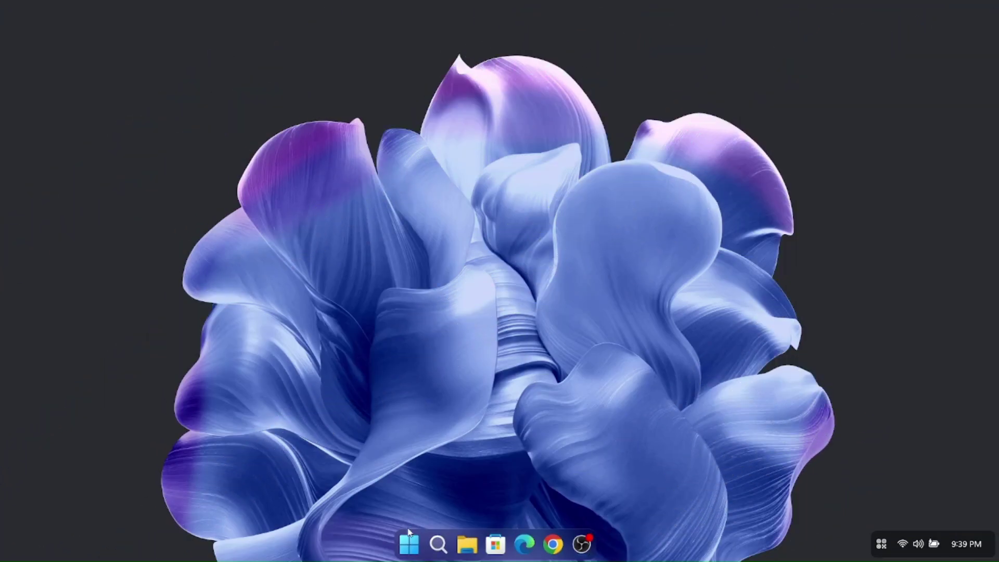
- Examine the Start menu in dark mode, including its full app list and account area, and close it
left_click(409, 541)
left_click(679, 218)
left_click(680, 217)
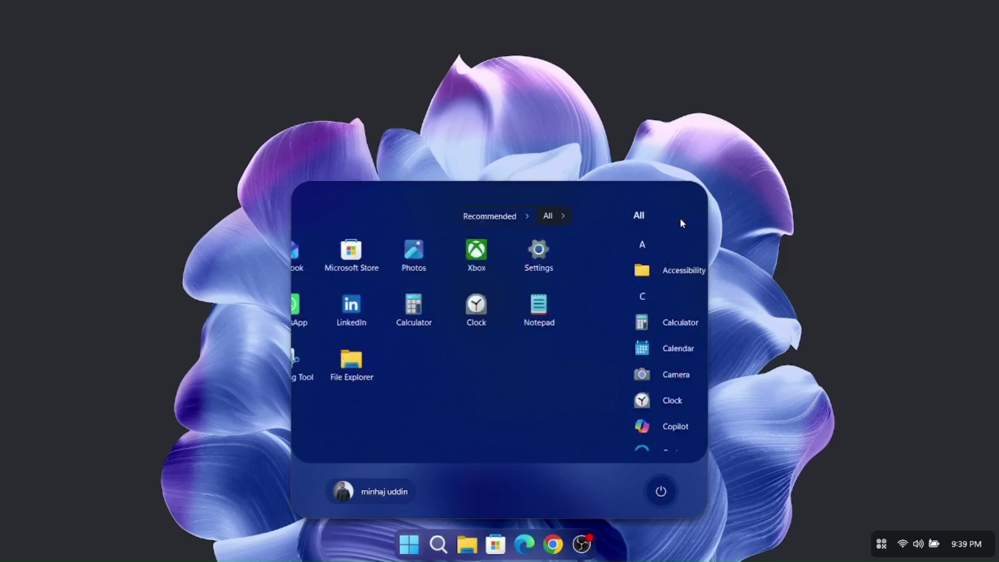
left_click(384, 493)
left_click(382, 498)
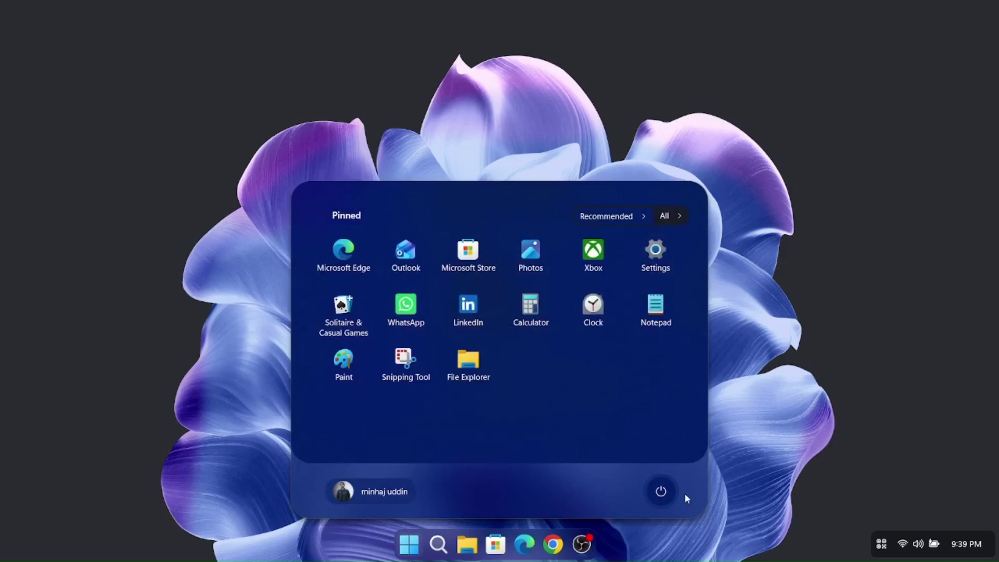
left_click(411, 546)
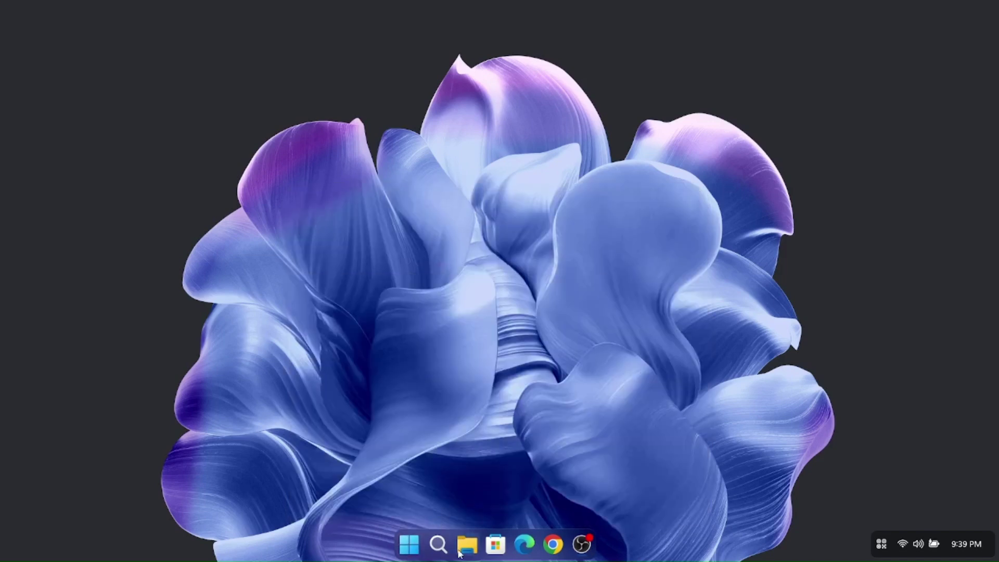
- Open File Explorer in dark mode, examine its glass effect maximized and restored, and minimize it
left_click(467, 543)
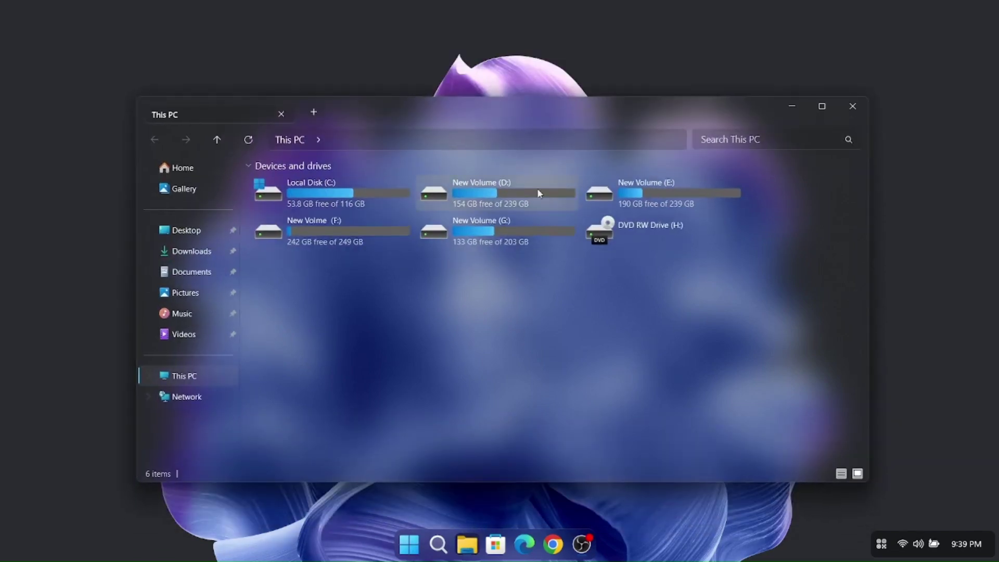
left_click(819, 114)
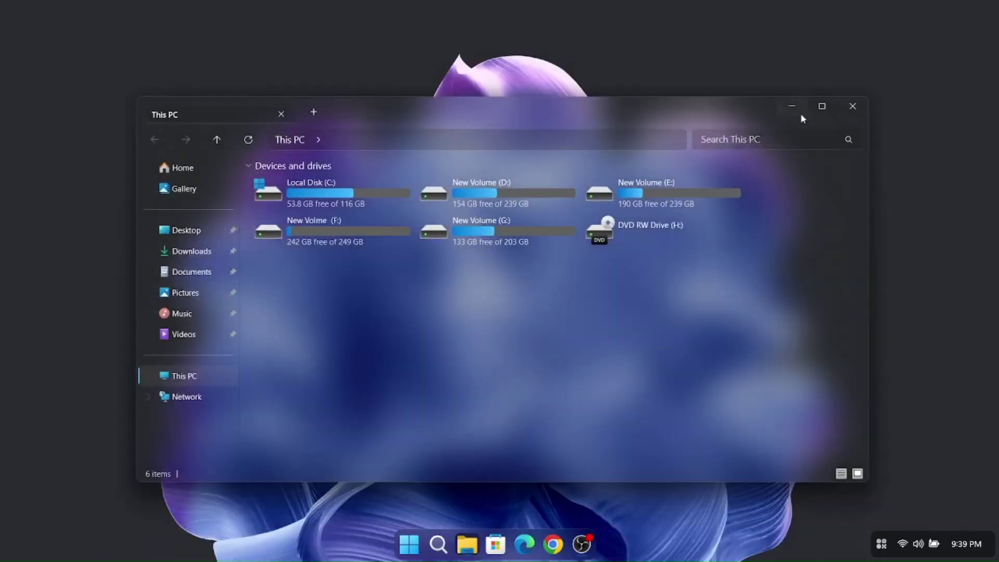
left_click(821, 107)
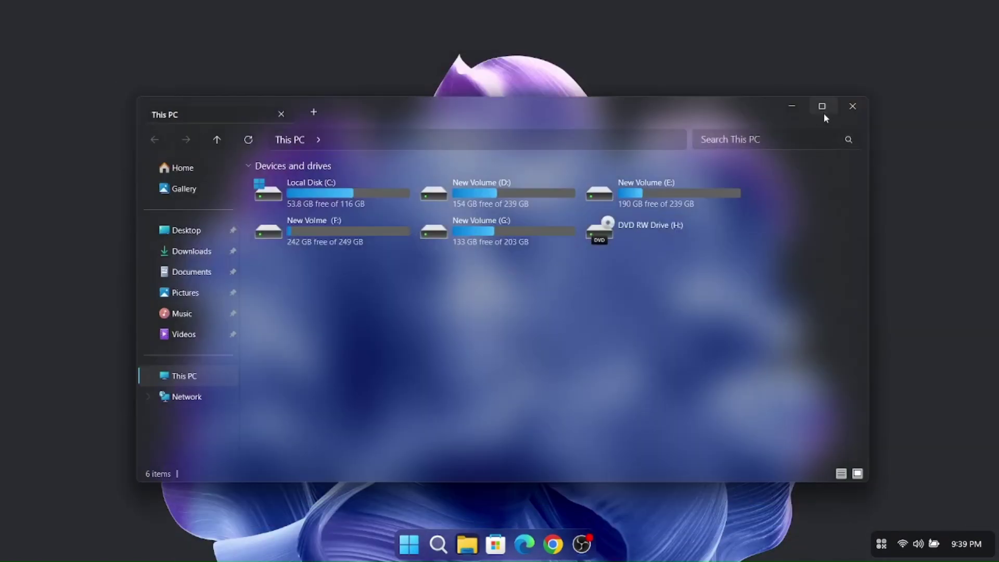
left_click(823, 108)
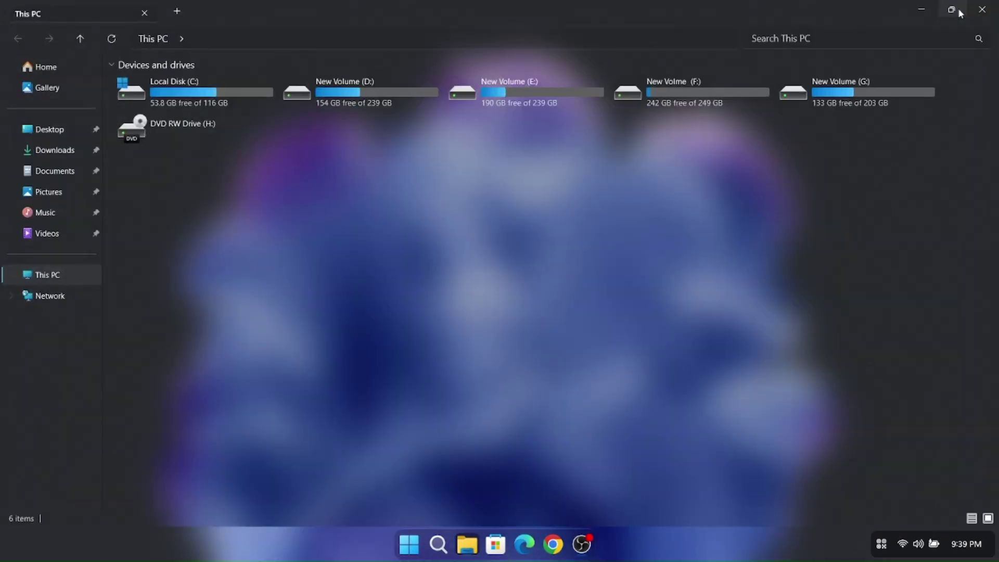
left_click(951, 9)
left_click(794, 108)
- Open the quick settings and notification center to examine their dark translucent styling, and close them
left_click(916, 543)
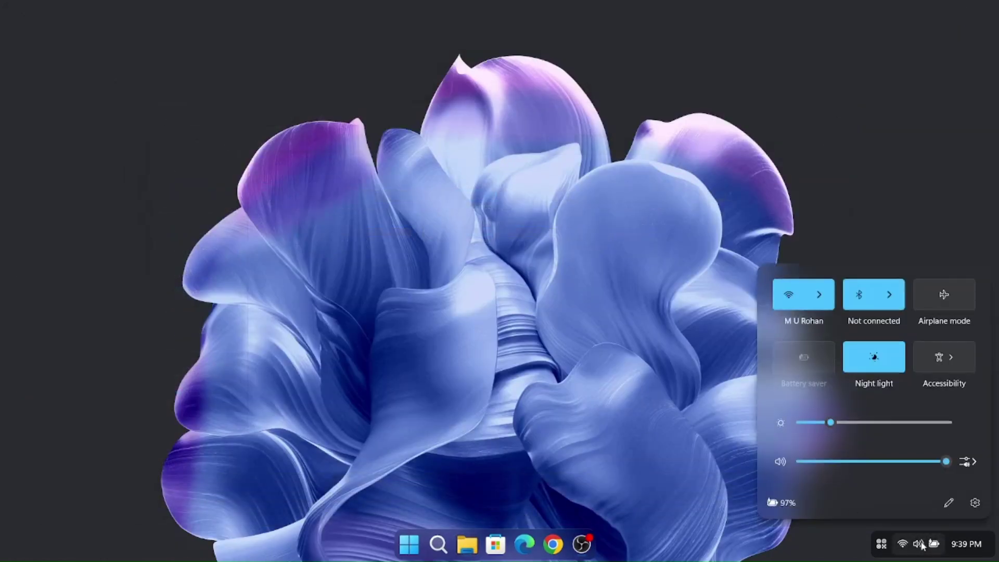
left_click(966, 544)
left_click(916, 542)
left_click(780, 542)
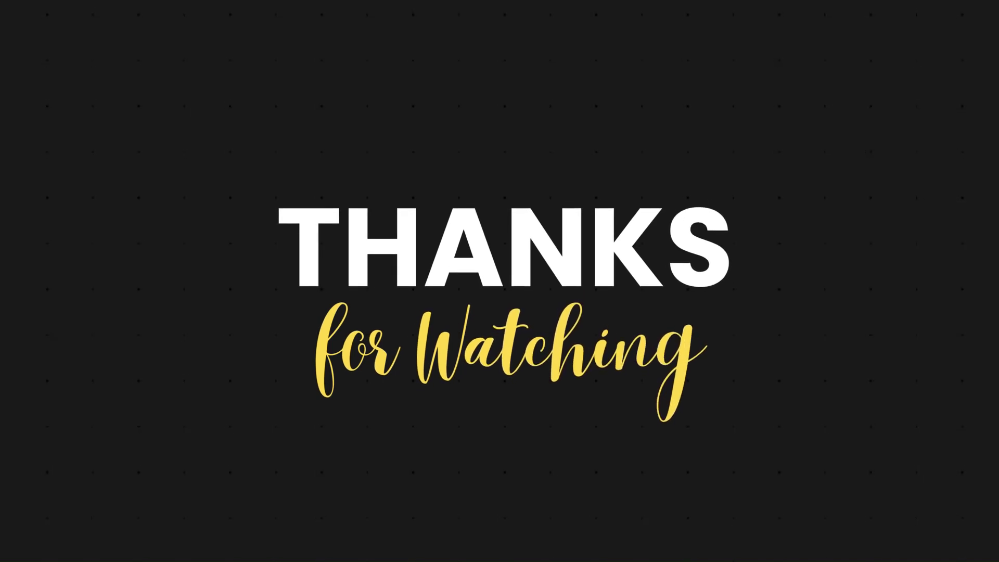